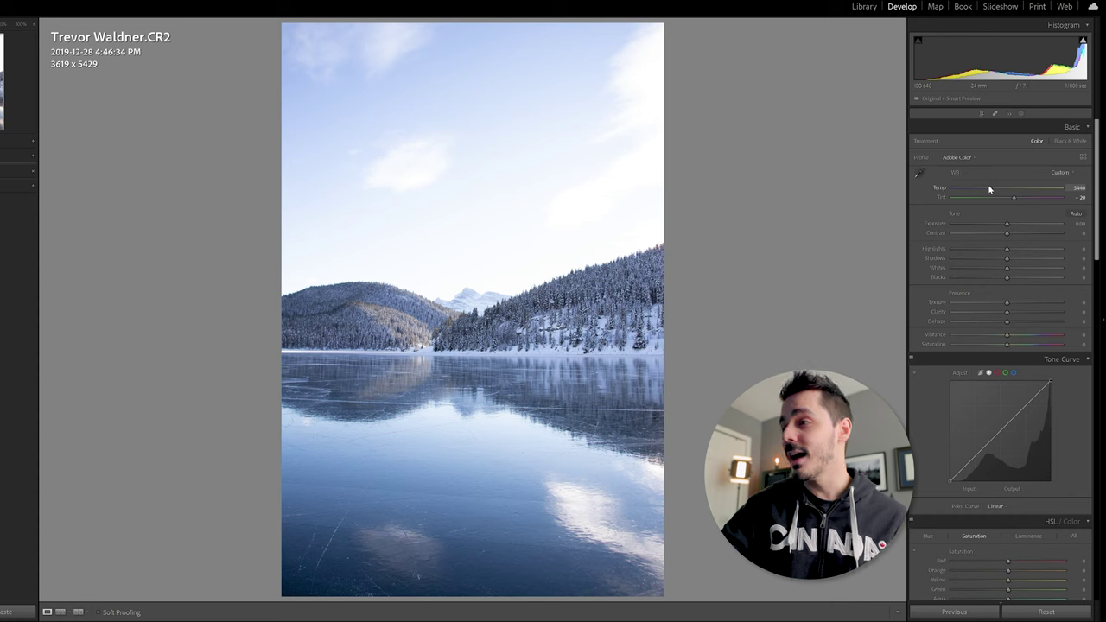
- Warm the lake photo's white balance to about Temp 6040
{"action": "mouse_move", "coordinate": [989, 188]}
{"action": "left_mouse_down"}
{"action": "mouse_move", "coordinate": [1013, 189]}
{"action": "mouse_move", "coordinate": [980, 190]}
{"action": "mouse_move", "coordinate": [997, 194]}
{"action": "left_mouse_up"}
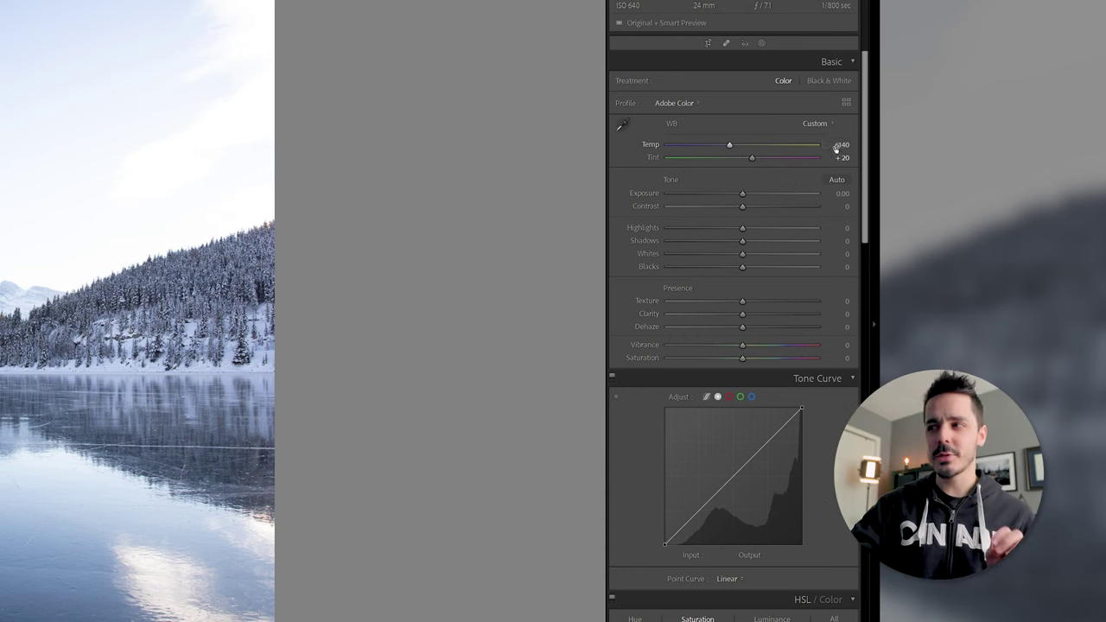
- Set the lake photo's Temp to 6000, then to 6500
{"action": "left_click", "coordinate": [1078, 187]}
{"action": "type", "text": "6000"}
{"action": "key", "text": "Return"}
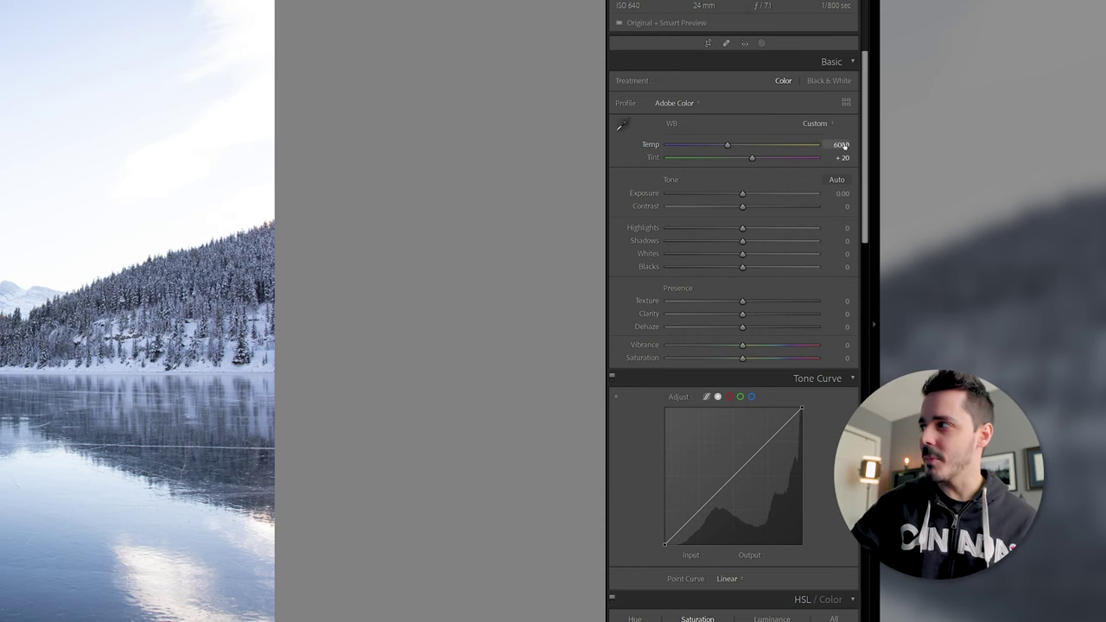
{"action": "left_click", "coordinate": [840, 144]}
{"action": "type", "text": "6500"}
{"action": "key", "text": "Return"}
- Darken exposure slightly, pull down Highlights and rebalance the tone and presence sliders
{"action": "left_click_drag", "start_coordinate": [742, 193], "coordinate": [740, 193]}
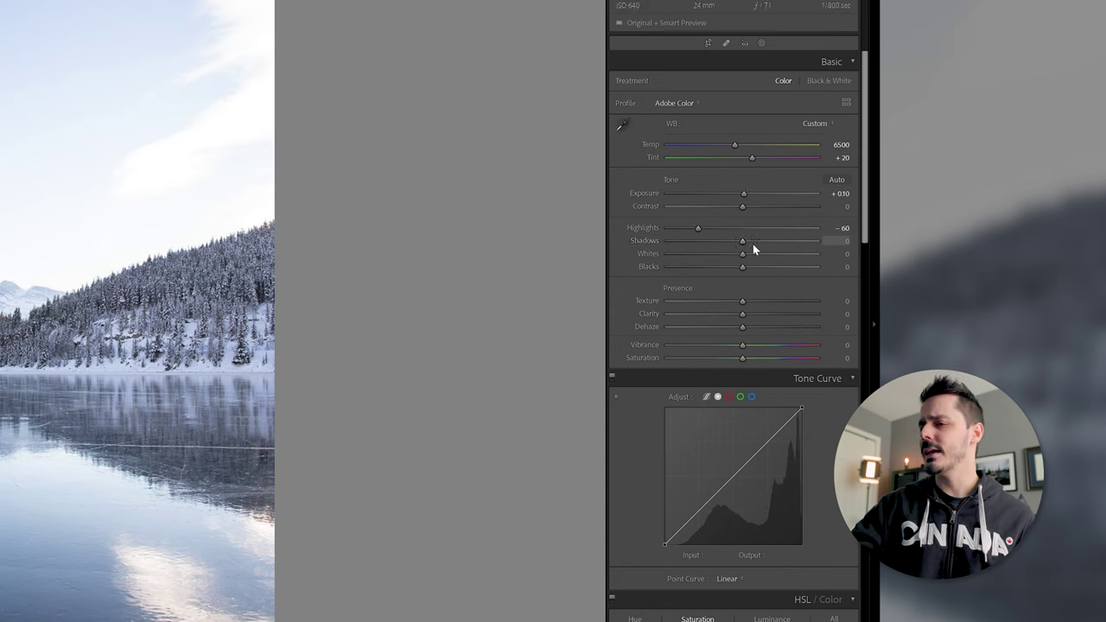
{"action": "left_click_drag", "start_coordinate": [742, 266], "coordinate": [707, 270]}
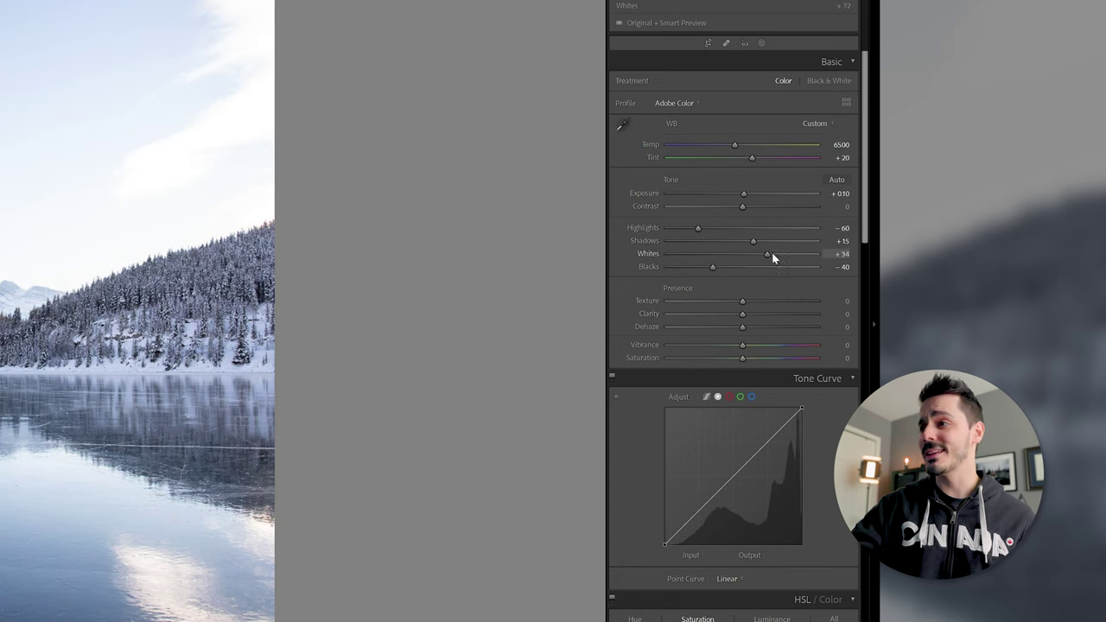
{"action": "left_click_drag", "start_coordinate": [742, 357], "coordinate": [701, 364]}
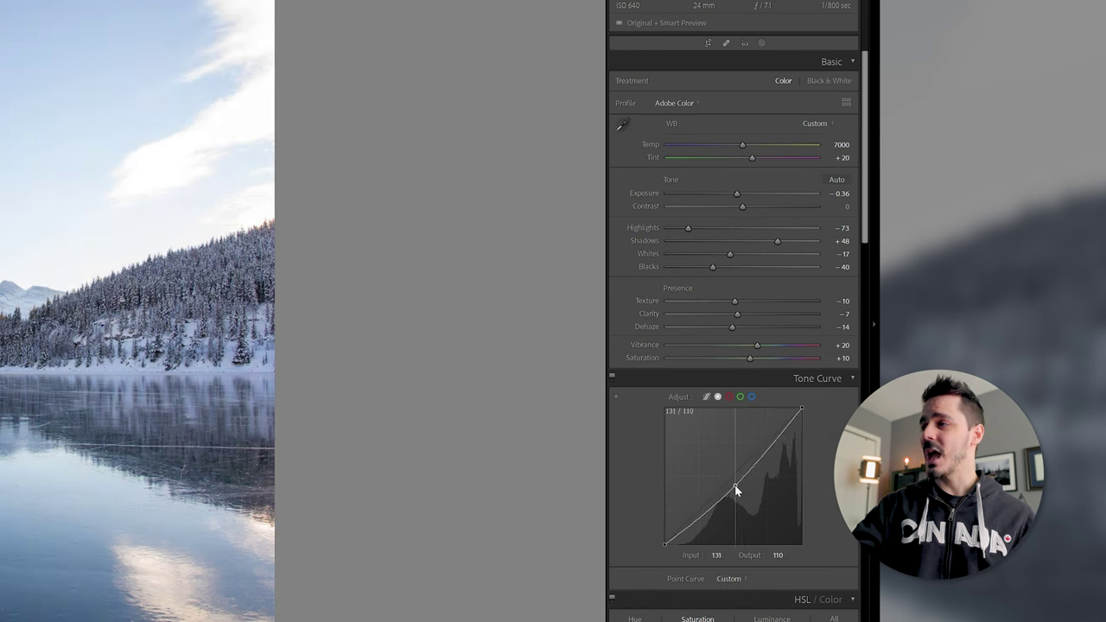
- Add tone curve points, raising the lower point to lift the shadows
{"action": "left_click_drag", "start_coordinate": [761, 459], "coordinate": [763, 450]}
{"action": "left_click", "coordinate": [692, 522]}
{"action": "left_click_drag", "start_coordinate": [692, 521], "coordinate": [706, 516]}
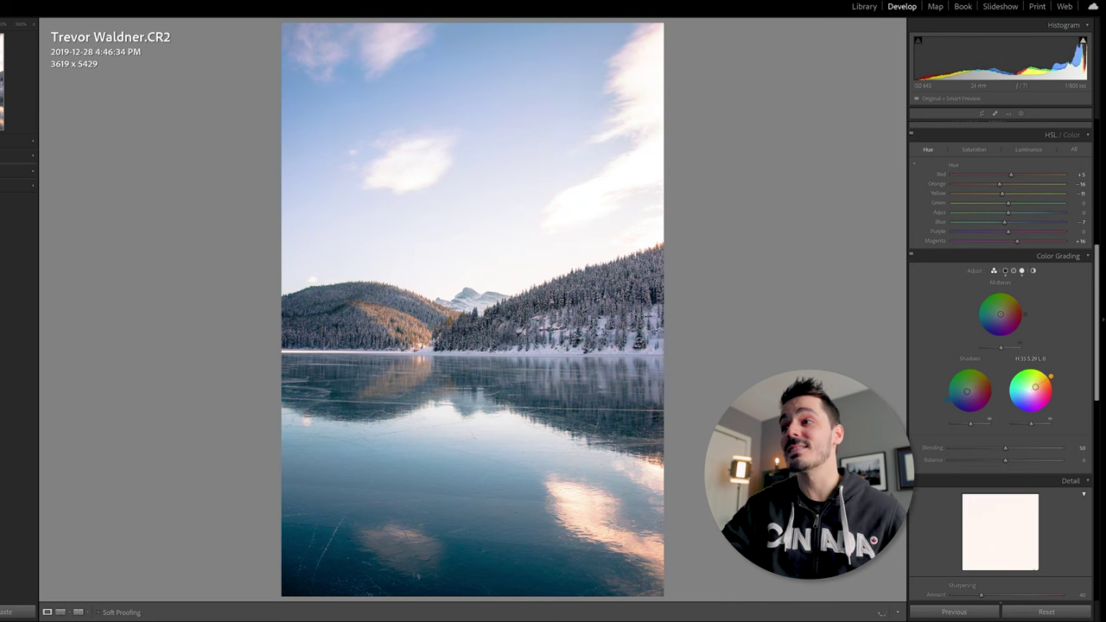
- Darken, then reset the highlights colour-grade luminance, and turn Color Grading off to compare
{"action": "left_click_drag", "start_coordinate": [1028, 423], "coordinate": [1025, 426]}
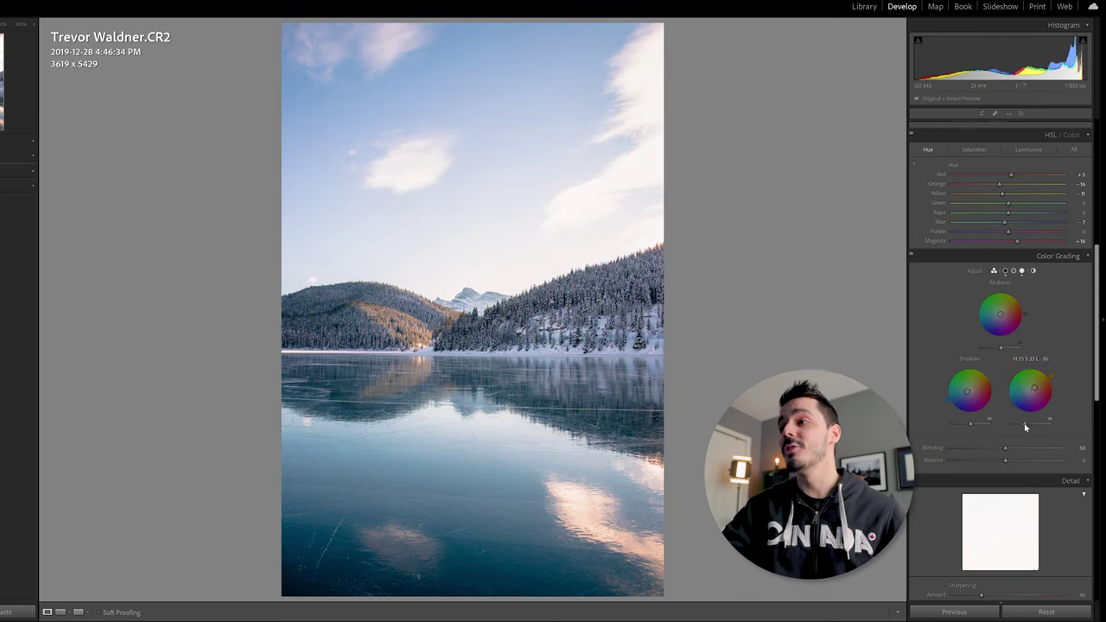
{"action": "double_click", "coordinate": [1022, 427]}
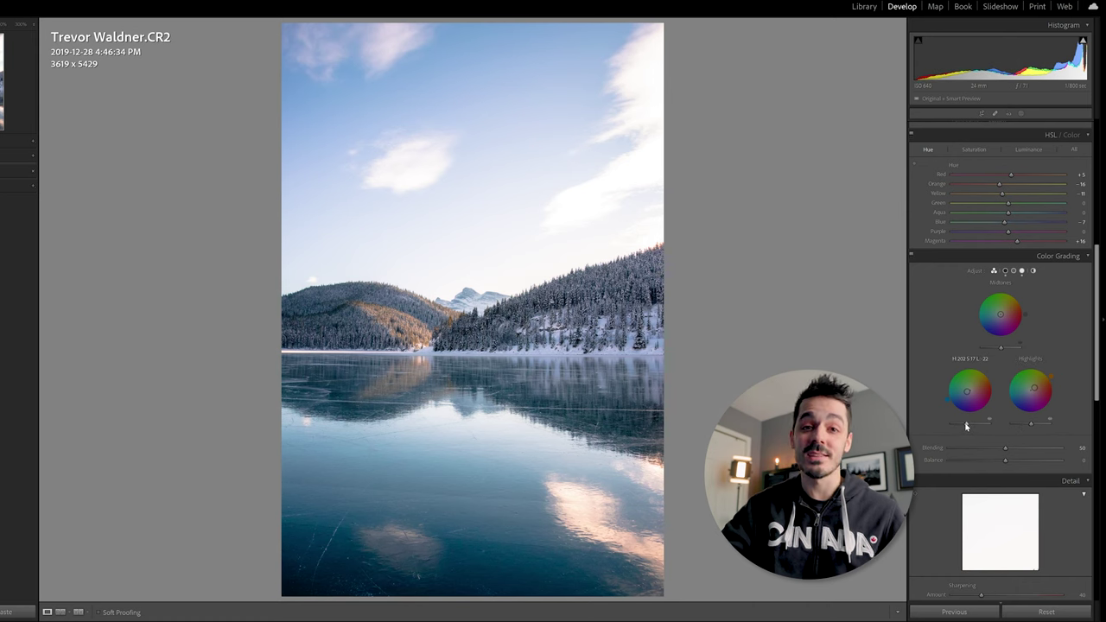
{"action": "left_click", "coordinate": [910, 255]}
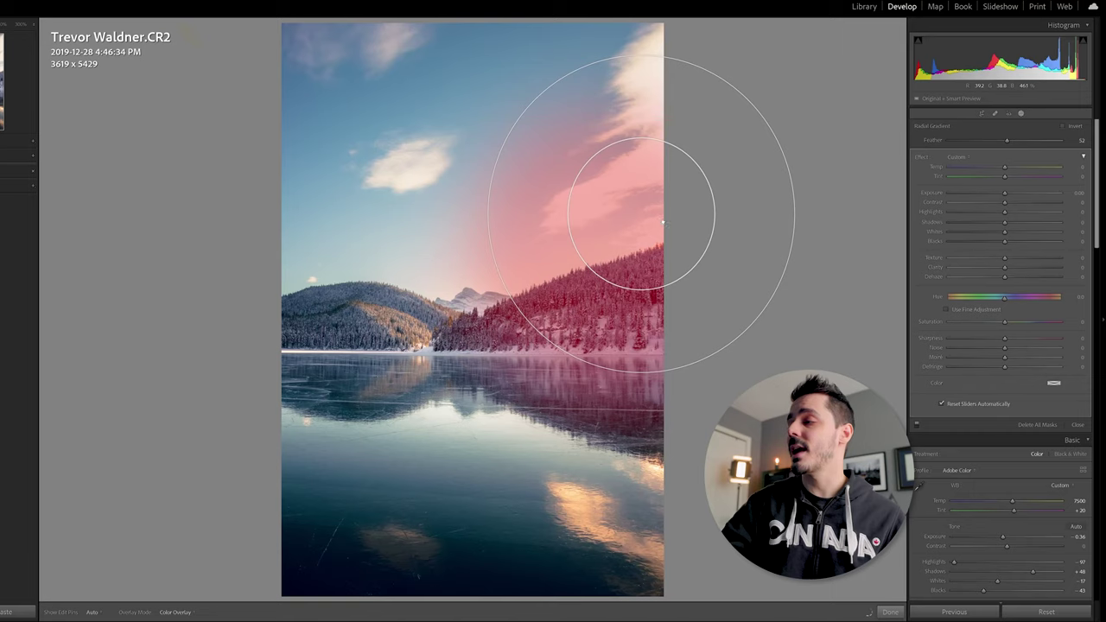
- Apply negative Dehaze inside the radial gradient mask over the right-hand sky
{"action": "left_click_drag", "start_coordinate": [950, 275], "coordinate": [990, 279]}
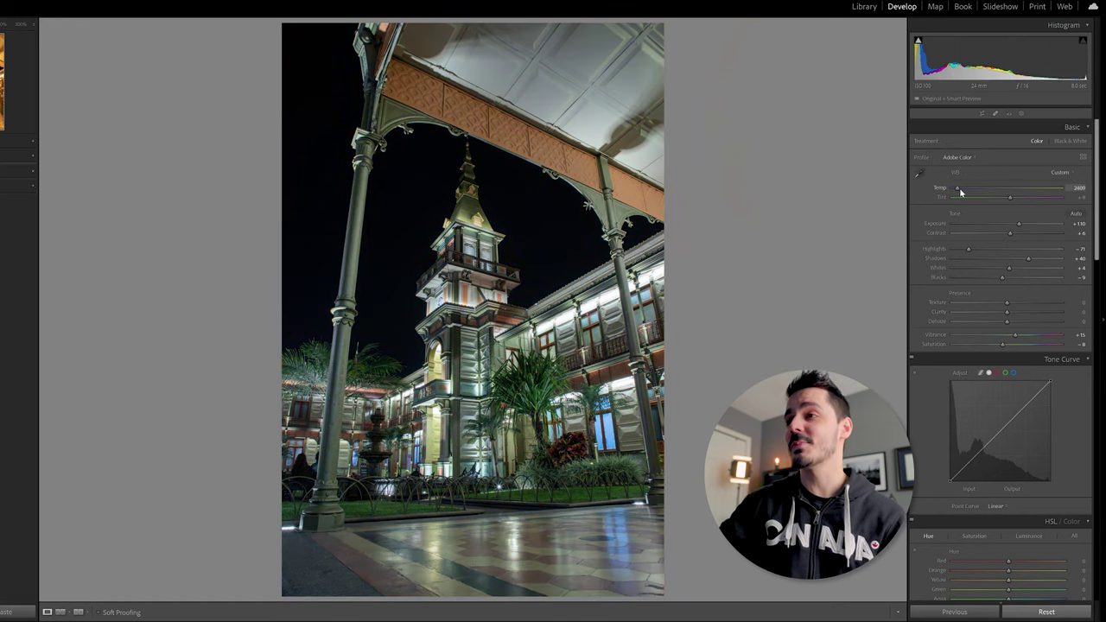
- Set white balance to Tungsten, push Tint toward magenta and sample a neutral spot
{"action": "left_click", "coordinate": [1060, 173]}
{"action": "left_click", "coordinate": [1083, 191]}
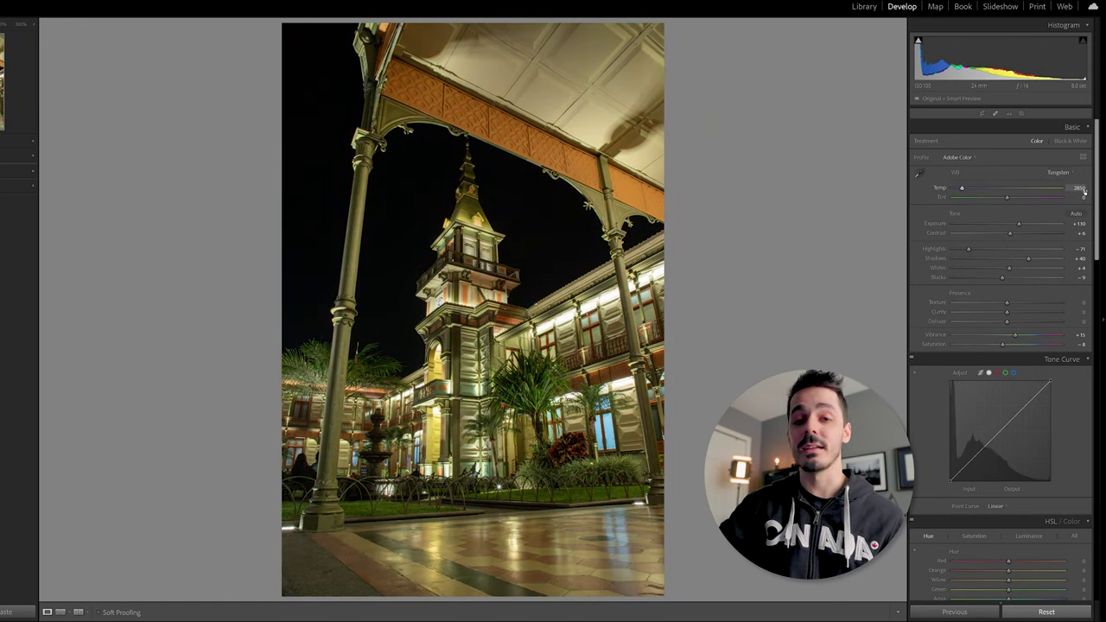
{"action": "left_click_drag", "start_coordinate": [1013, 197], "coordinate": [1022, 199]}
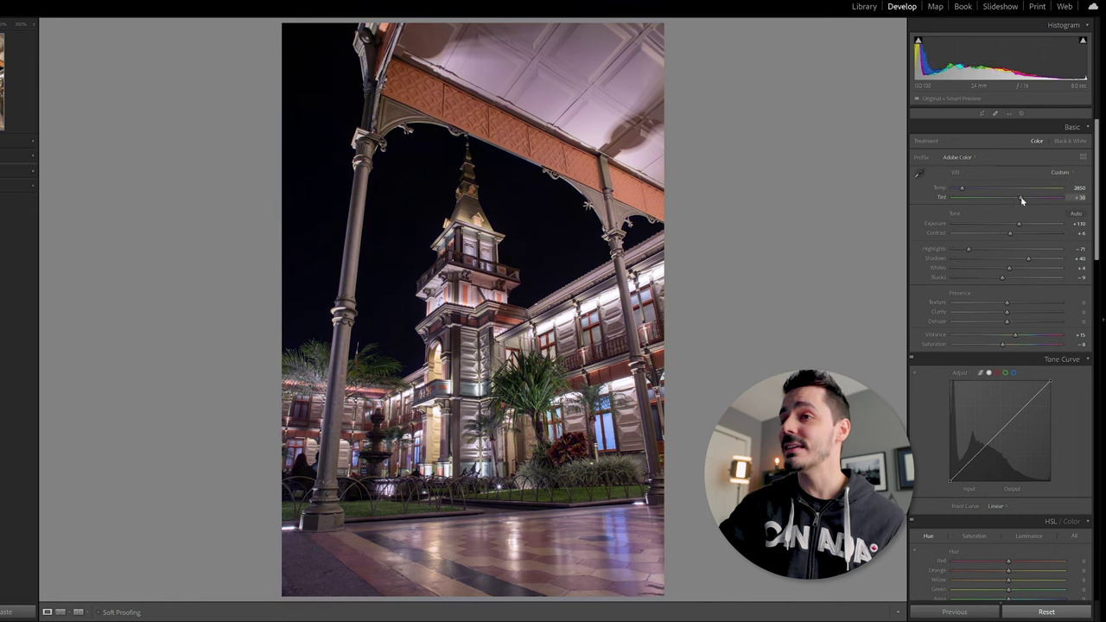
{"action": "key", "text": "w"}
{"action": "left_click", "coordinate": [609, 293]}
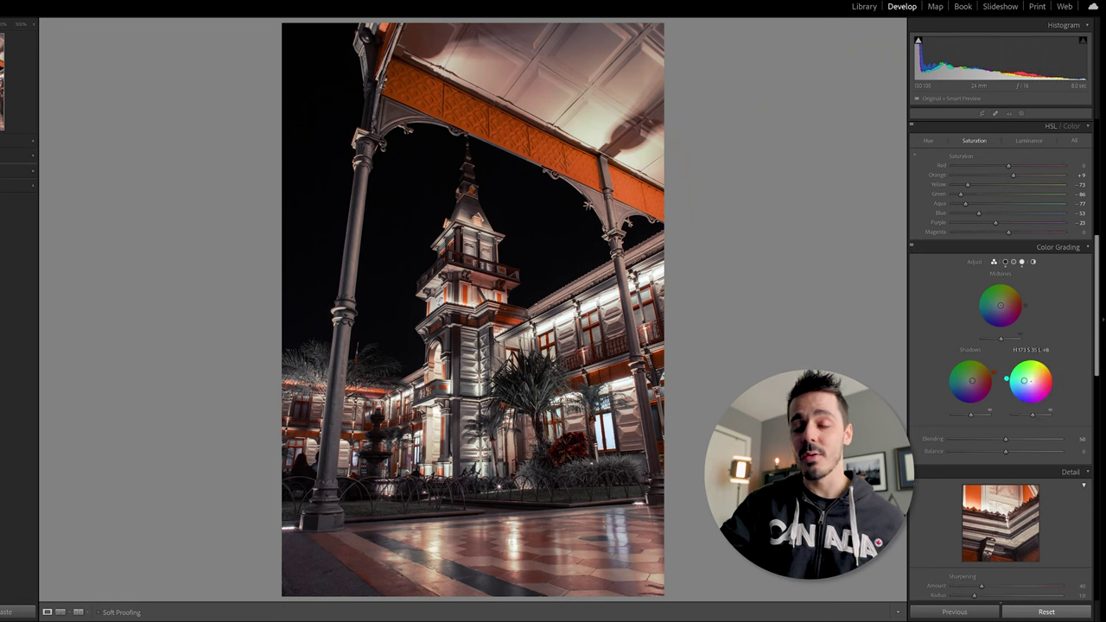
- Tint the midtones a cool cyan-green and refine the hue, comparing with Color Grading toggled
{"action": "left_click", "coordinate": [912, 248]}
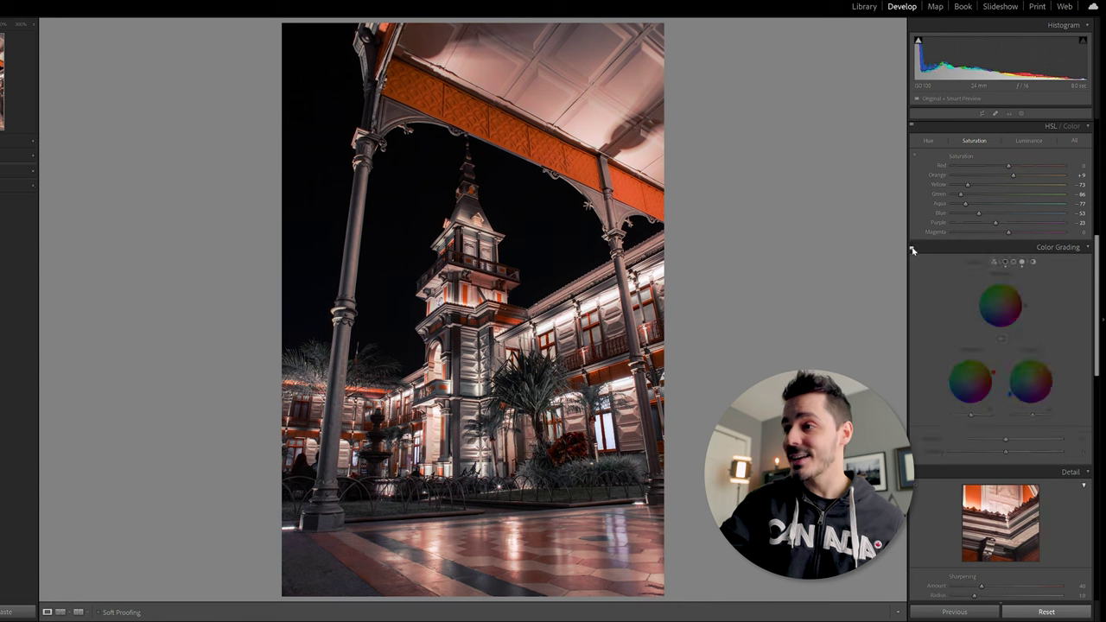
{"action": "left_click", "coordinate": [911, 248]}
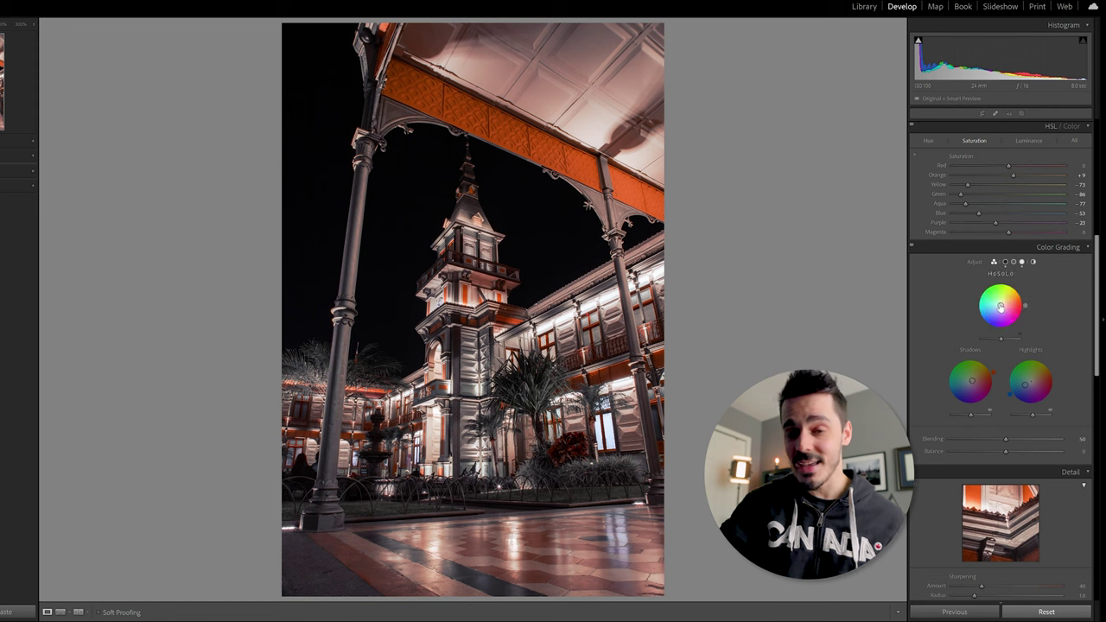
{"action": "mouse_move", "coordinate": [1000, 305]}
{"action": "left_mouse_down"}
{"action": "mouse_move", "coordinate": [1004, 292]}
{"action": "mouse_move", "coordinate": [995, 300]}
{"action": "left_mouse_up"}
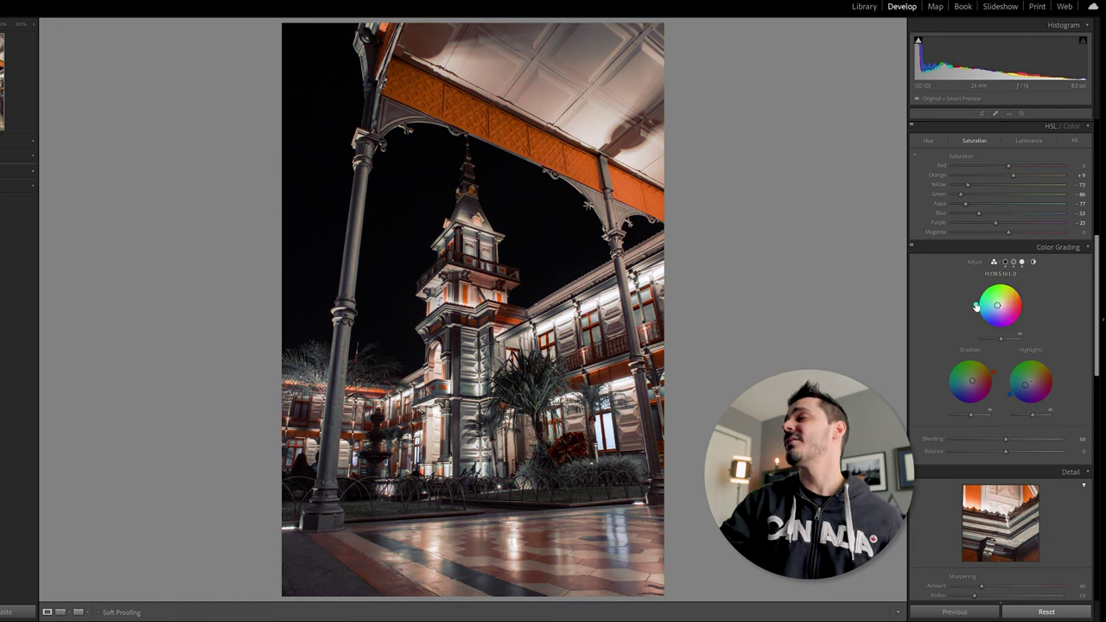
{"action": "left_click", "coordinate": [911, 249]}
{"action": "left_click", "coordinate": [911, 250]}
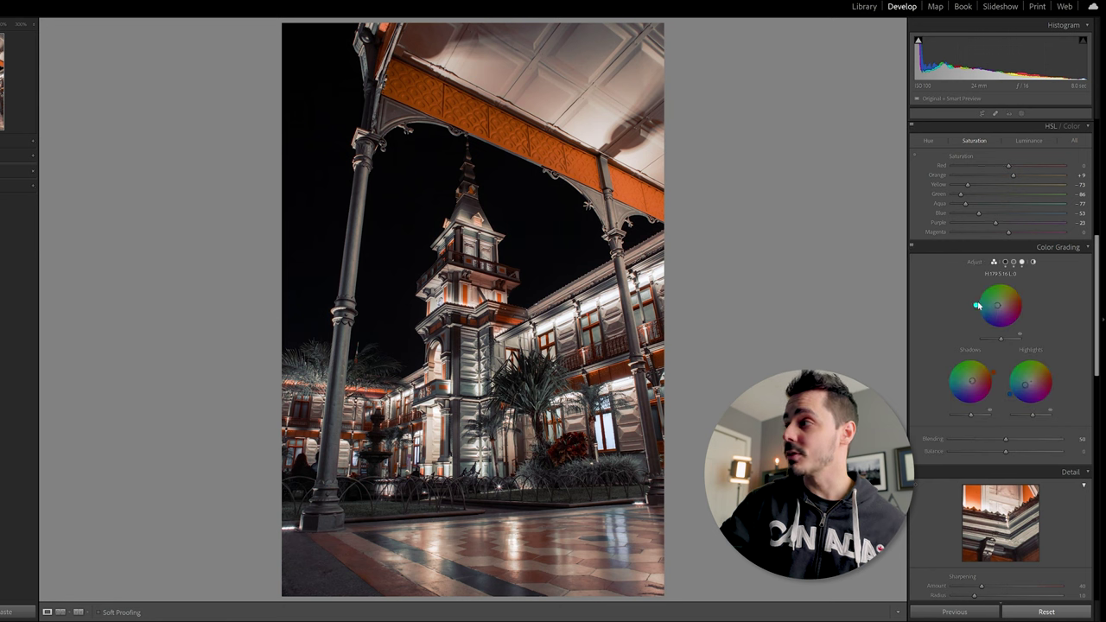
{"action": "left_click_drag", "start_coordinate": [974, 312], "coordinate": [976, 302]}
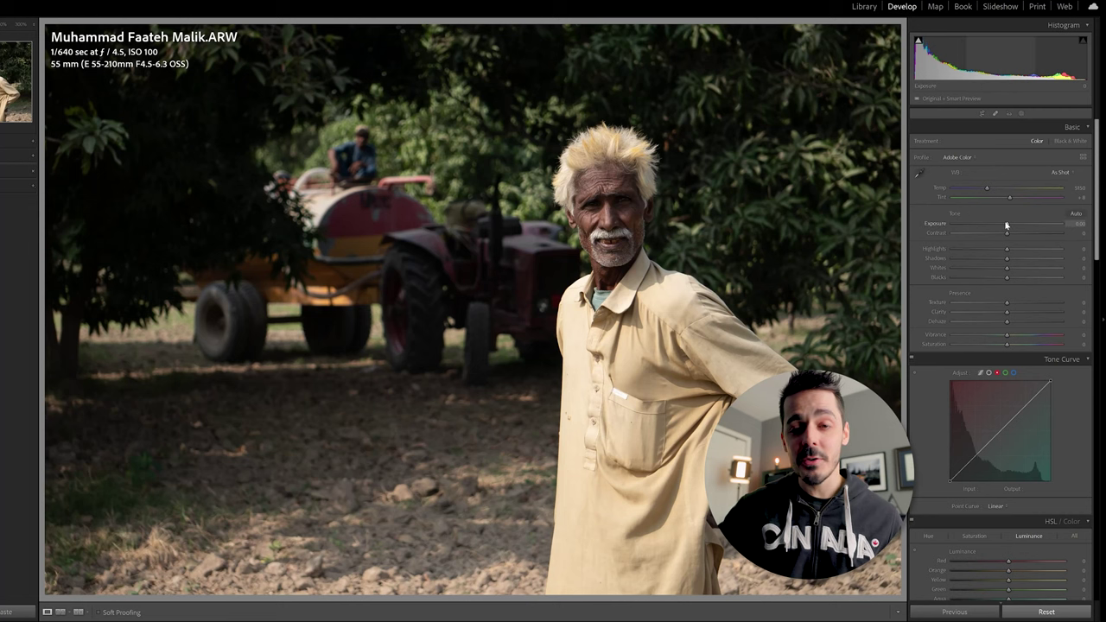
- Brighten the portrait's exposure, balance highlights and shadows, warm Temp to 5300, set Clarity -5
{"action": "left_click_drag", "start_coordinate": [1012, 226], "coordinate": [1012, 225]}
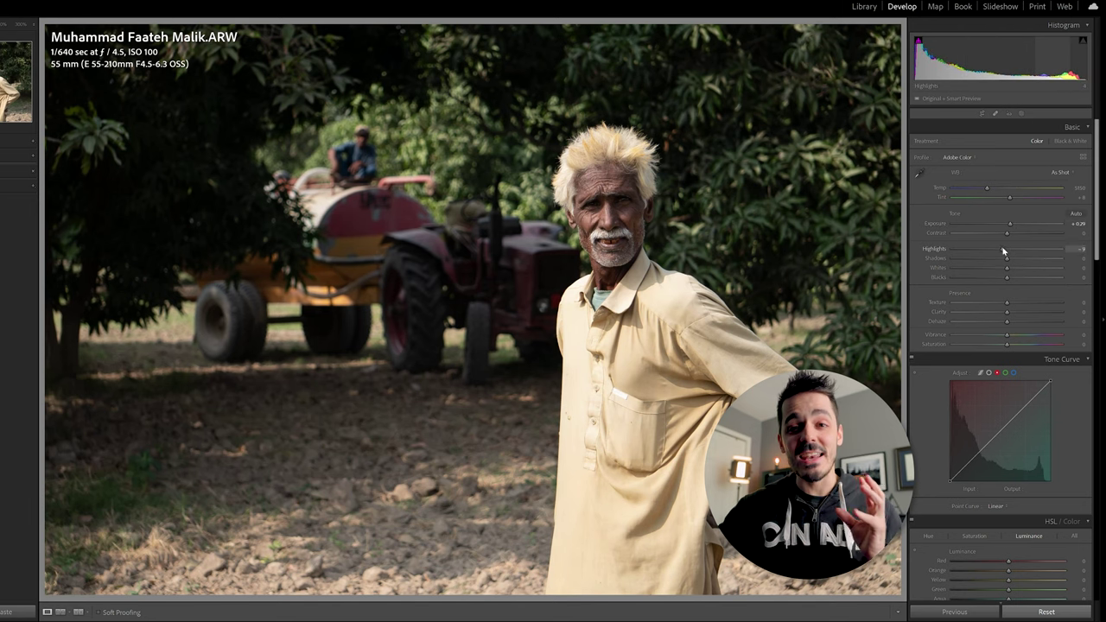
{"action": "mouse_move", "coordinate": [1006, 249]}
{"action": "left_mouse_down"}
{"action": "mouse_move", "coordinate": [980, 248]}
{"action": "mouse_move", "coordinate": [1014, 223]}
{"action": "mouse_move", "coordinate": [1007, 268]}
{"action": "left_mouse_up"}
{"action": "left_click", "coordinate": [1059, 172]}
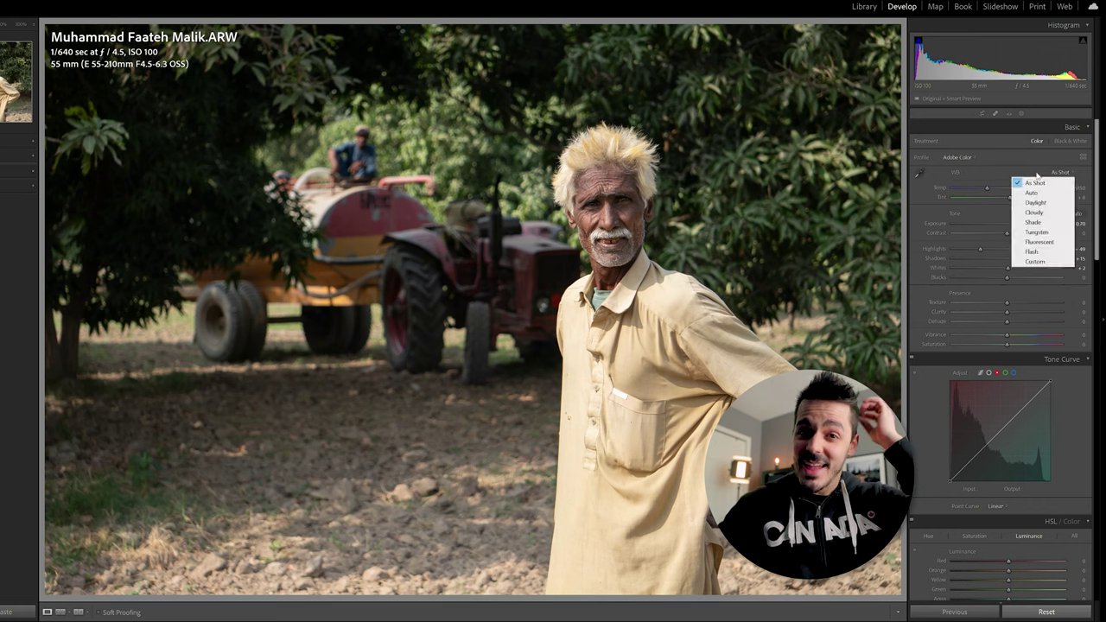
{"action": "left_click", "coordinate": [1059, 177]}
{"action": "left_click_drag", "start_coordinate": [985, 188], "coordinate": [988, 188]}
{"action": "left_click_drag", "start_coordinate": [1019, 312], "coordinate": [1011, 342]}
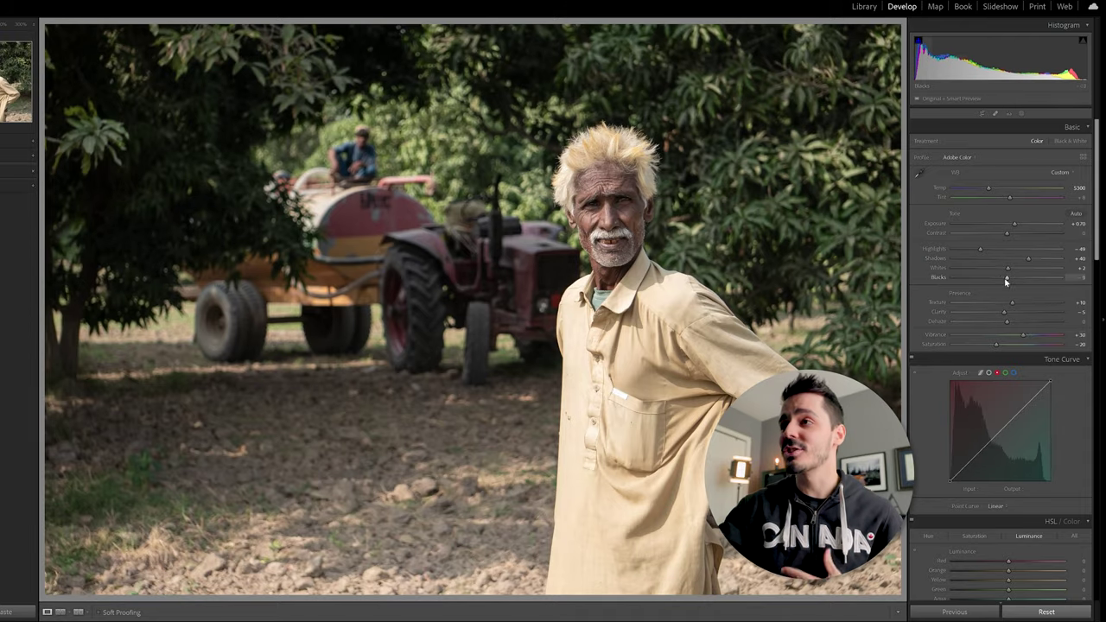
- Reset the tone curve to a straight line, then move to the green and red channels
{"action": "scroll", "coordinate": [1004, 279], "scroll_direction": "down", "scroll_amount": 3}
{"action": "left_click_drag", "start_coordinate": [977, 302], "coordinate": [977, 307]}
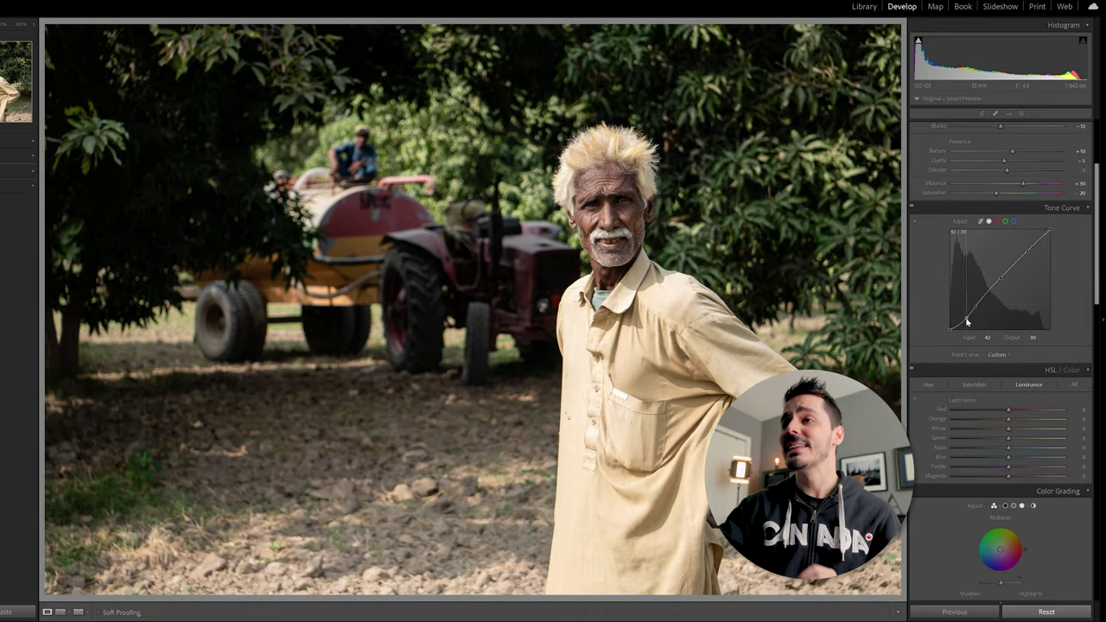
{"action": "double_click", "coordinate": [1012, 266]}
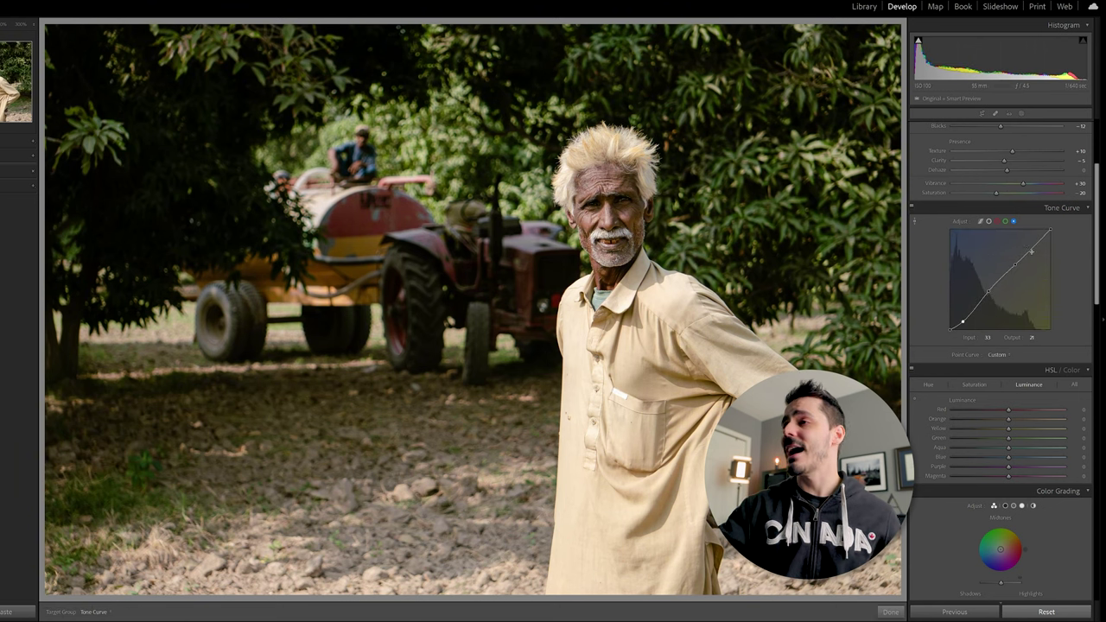
{"action": "key", "text": "Escape"}
{"action": "left_click", "coordinate": [1004, 221]}
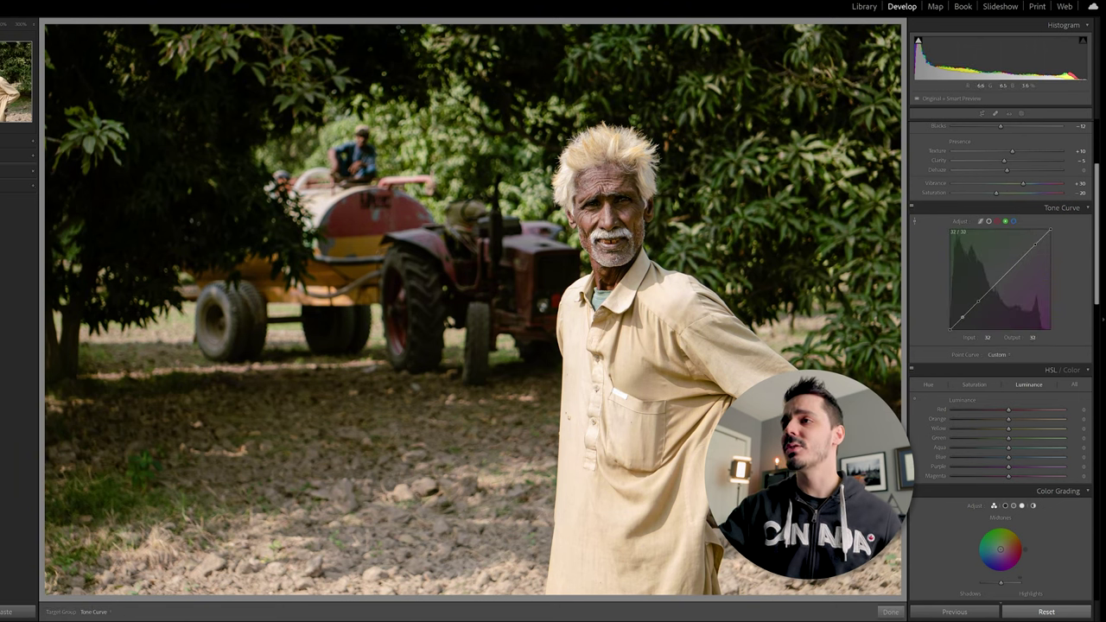
{"action": "key", "text": "Escape"}
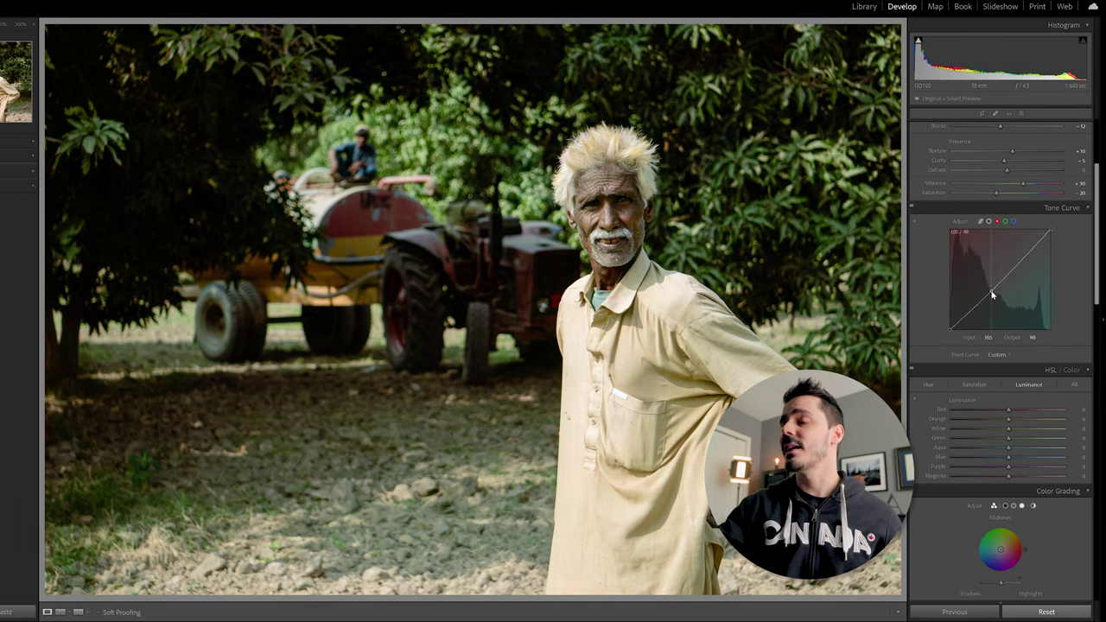
{"action": "left_click", "coordinate": [997, 222]}
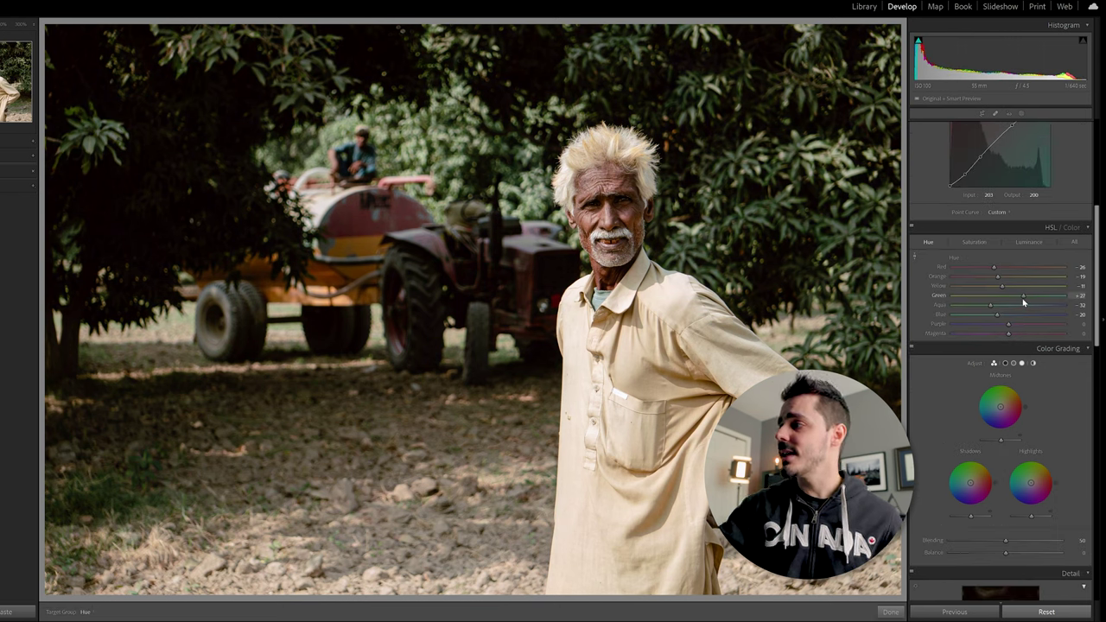
- Compare the HSL adjustments on and off, then show the Saturation adjustments
{"action": "left_click", "coordinate": [913, 228]}
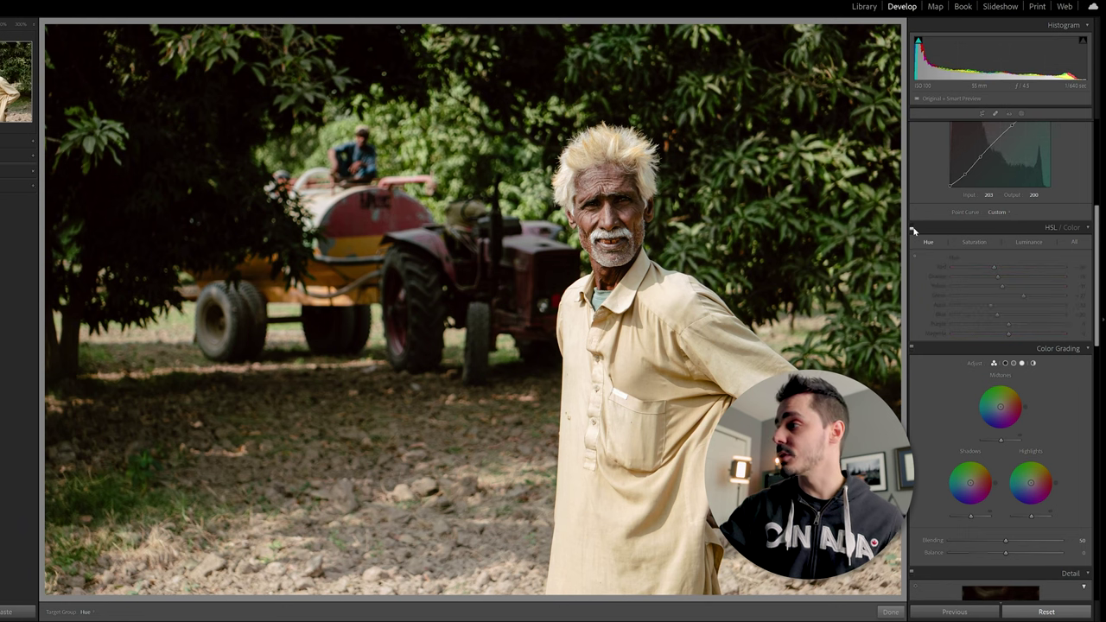
{"action": "left_click", "coordinate": [912, 228]}
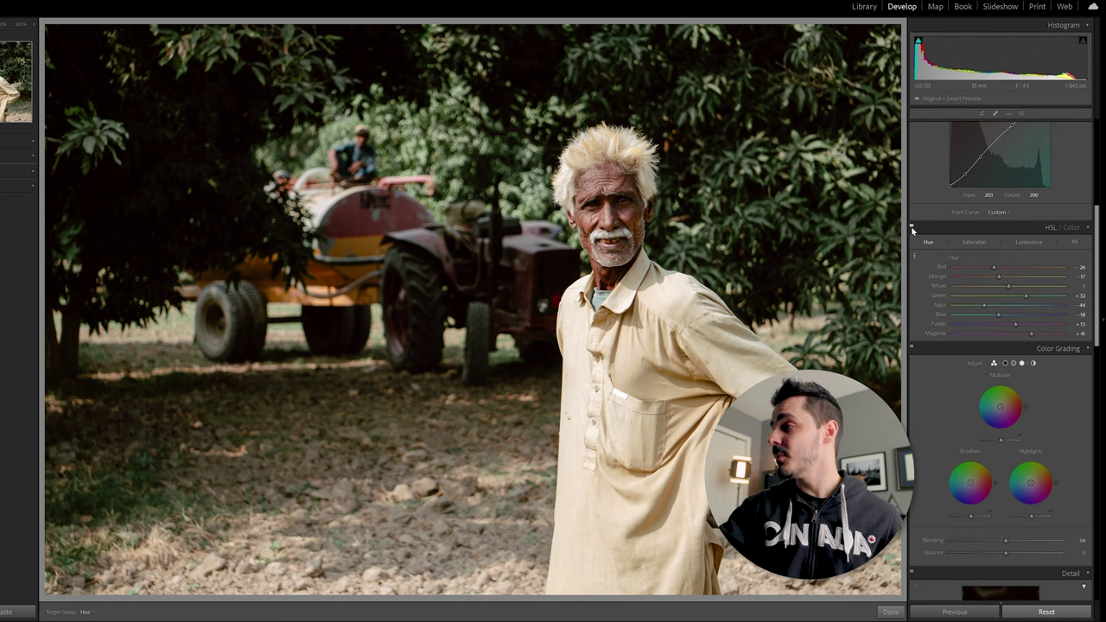
{"action": "left_click", "coordinate": [974, 242]}
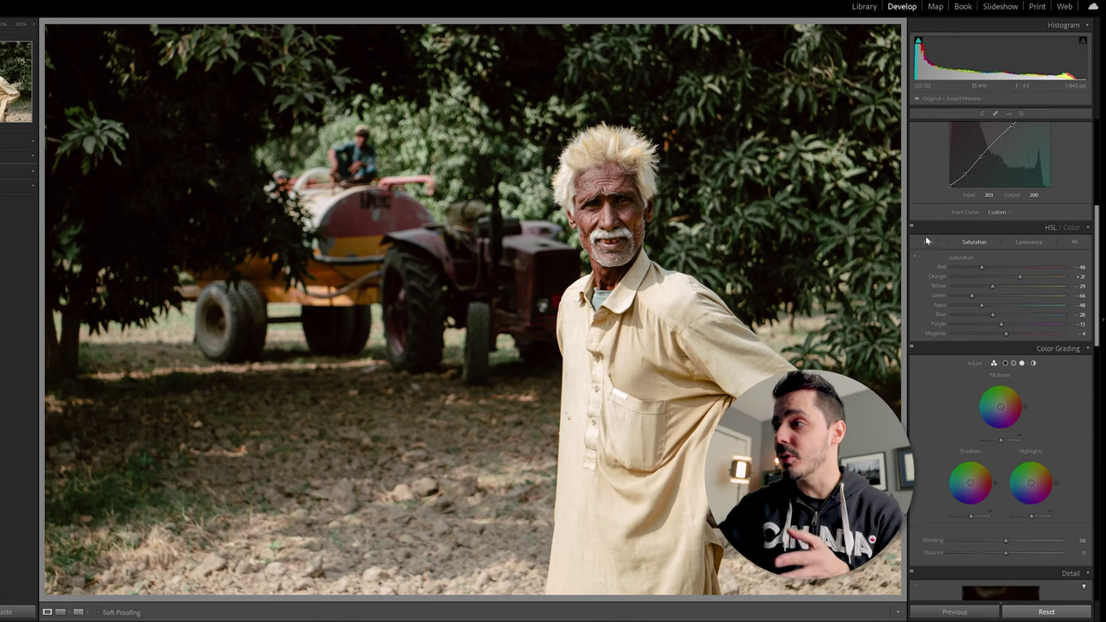
- Darken Aqua and Blue luminance slightly and Orange luminance to -19
{"action": "left_click", "coordinate": [1022, 243]}
{"action": "left_click", "coordinate": [913, 256]}
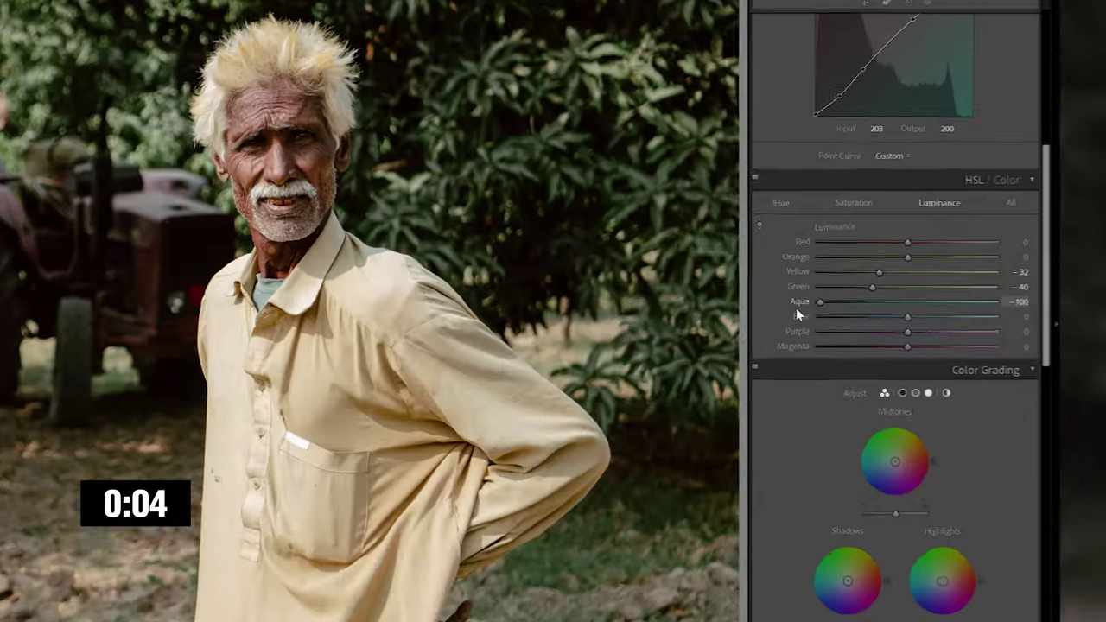
{"action": "left_click_drag", "start_coordinate": [1008, 304], "coordinate": [1003, 305]}
{"action": "left_click_drag", "start_coordinate": [869, 320], "coordinate": [868, 318]}
{"action": "mouse_move", "coordinate": [875, 259]}
{"action": "left_mouse_down"}
{"action": "mouse_move", "coordinate": [923, 251]}
{"action": "mouse_move", "coordinate": [862, 261]}
{"action": "left_mouse_up"}
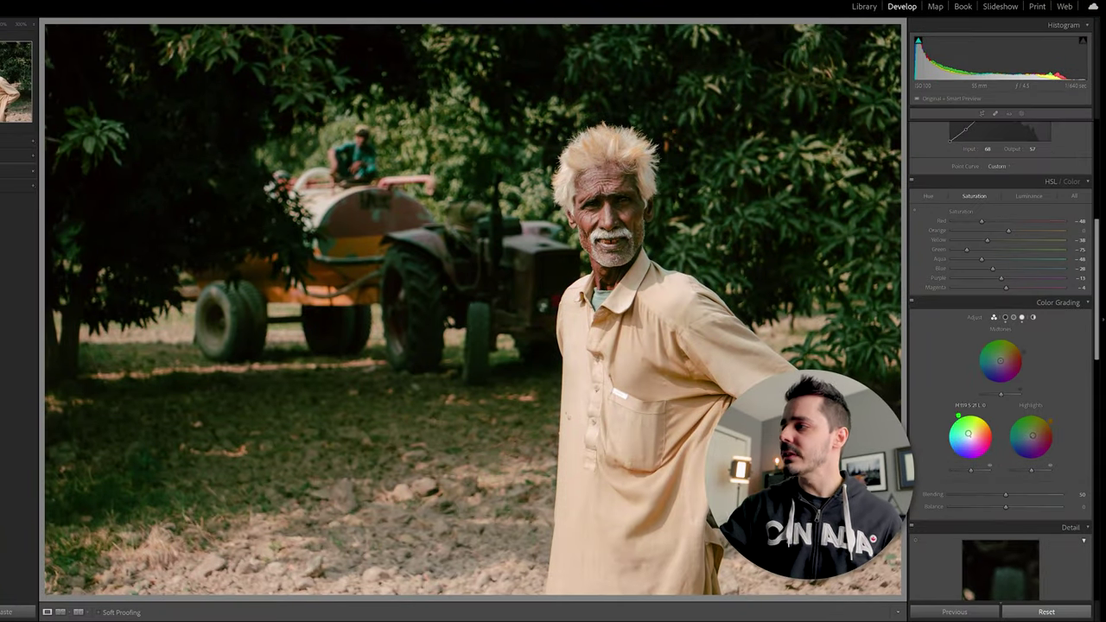
- Tint the shadows yellow at saturation 10, and return highlight grading luminance to 0
{"action": "left_click_drag", "start_coordinate": [958, 417], "coordinate": [978, 413]}
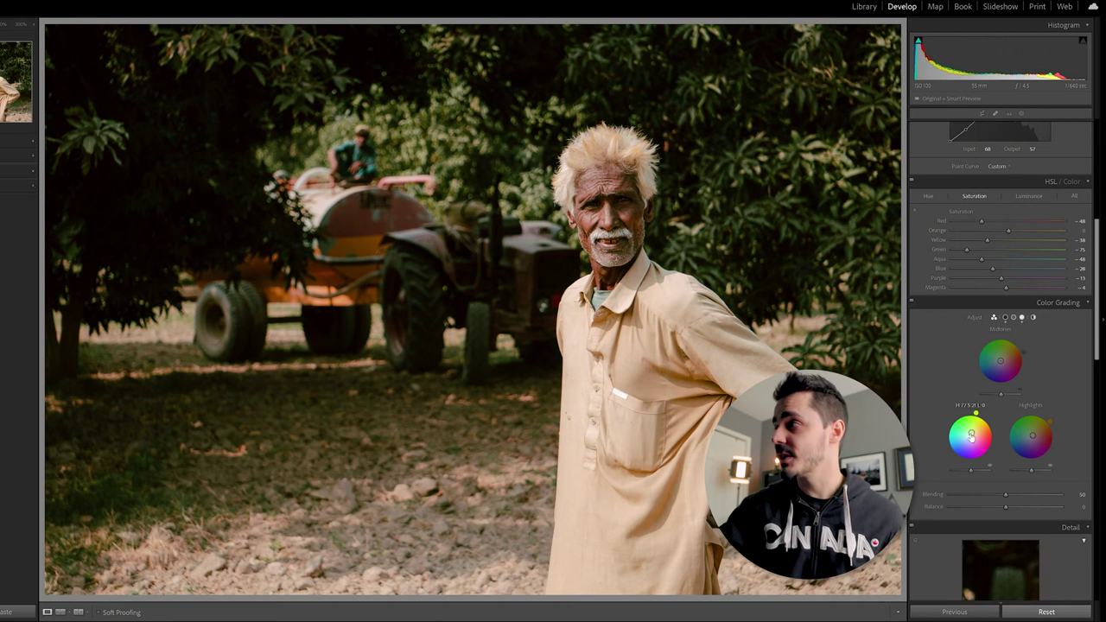
{"action": "left_click_drag", "start_coordinate": [971, 437], "coordinate": [970, 434]}
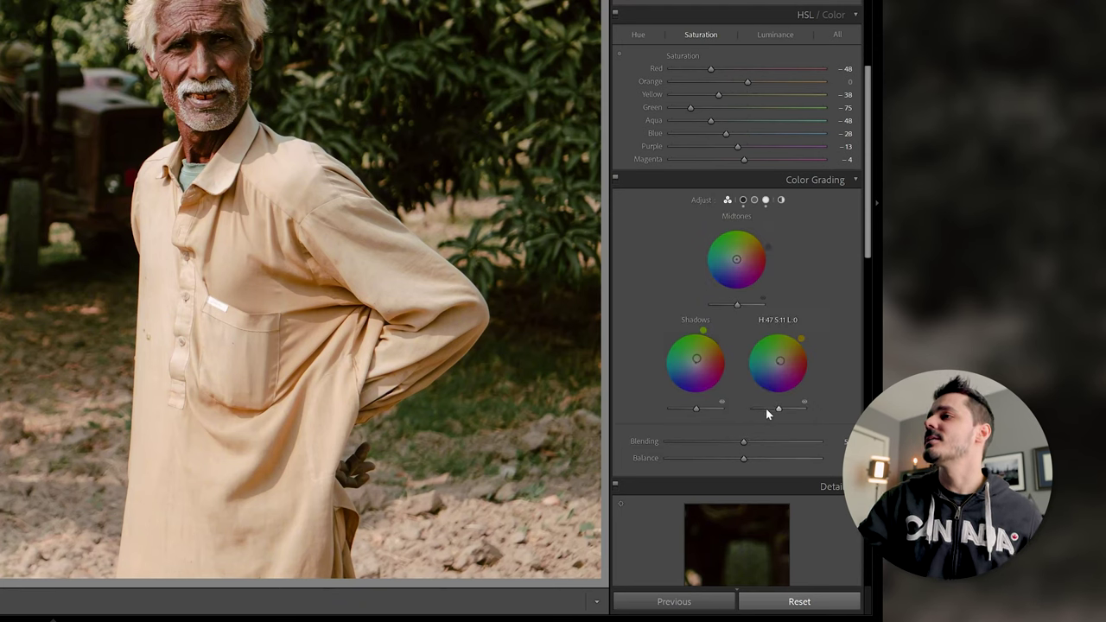
{"action": "left_click_drag", "start_coordinate": [778, 408], "coordinate": [756, 406]}
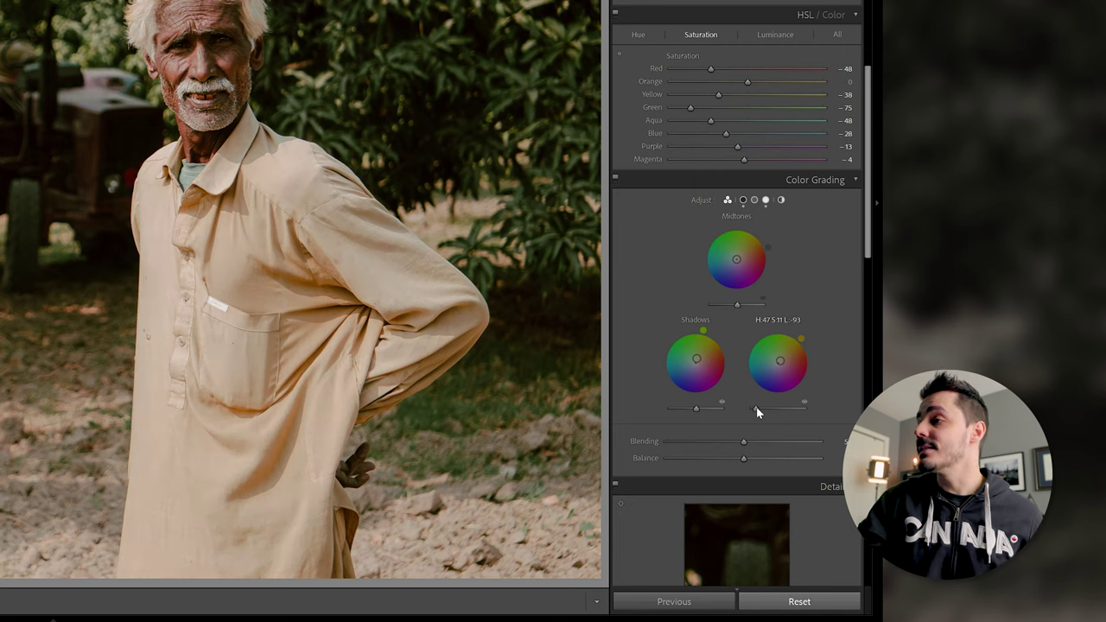
{"action": "double_click", "coordinate": [766, 407]}
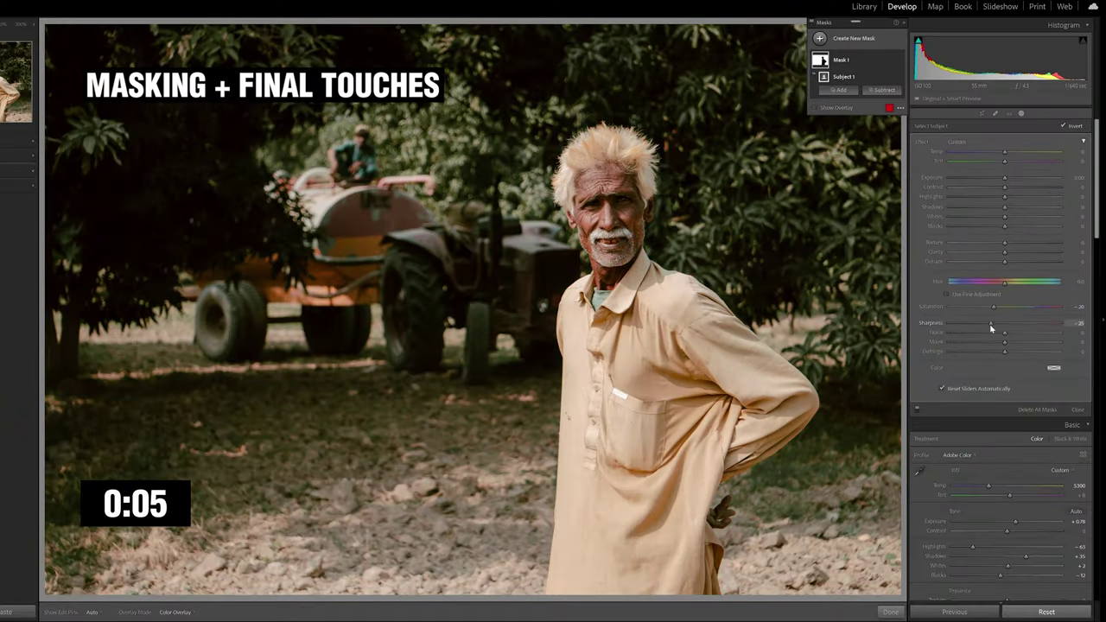
- Zero the subject mask's Sharpness, set Clarity to about -10, add a negative-exposure radial mask over the man
{"action": "double_click", "coordinate": [991, 325]}
{"action": "left_click_drag", "start_coordinate": [1004, 252], "coordinate": [999, 251]}
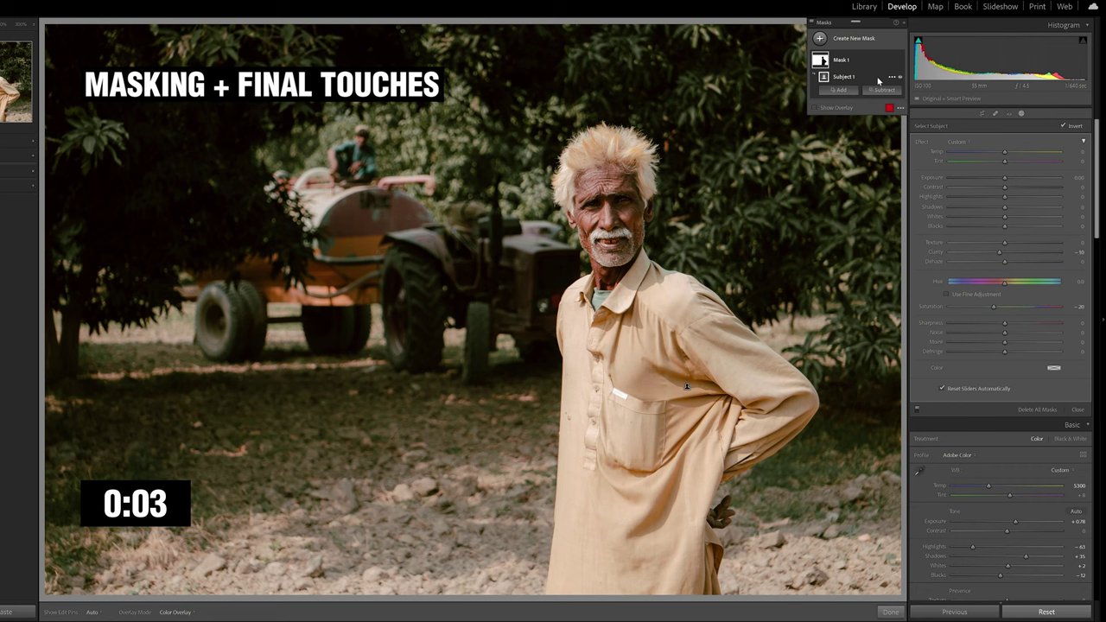
{"action": "key", "text": "shift+m"}
{"action": "mouse_move", "coordinate": [611, 346]}
{"action": "left_mouse_down"}
{"action": "mouse_move", "coordinate": [778, 345]}
{"action": "mouse_move", "coordinate": [812, 363]}
{"action": "left_mouse_up"}
{"action": "left_click_drag", "start_coordinate": [1004, 193], "coordinate": [998, 194]}
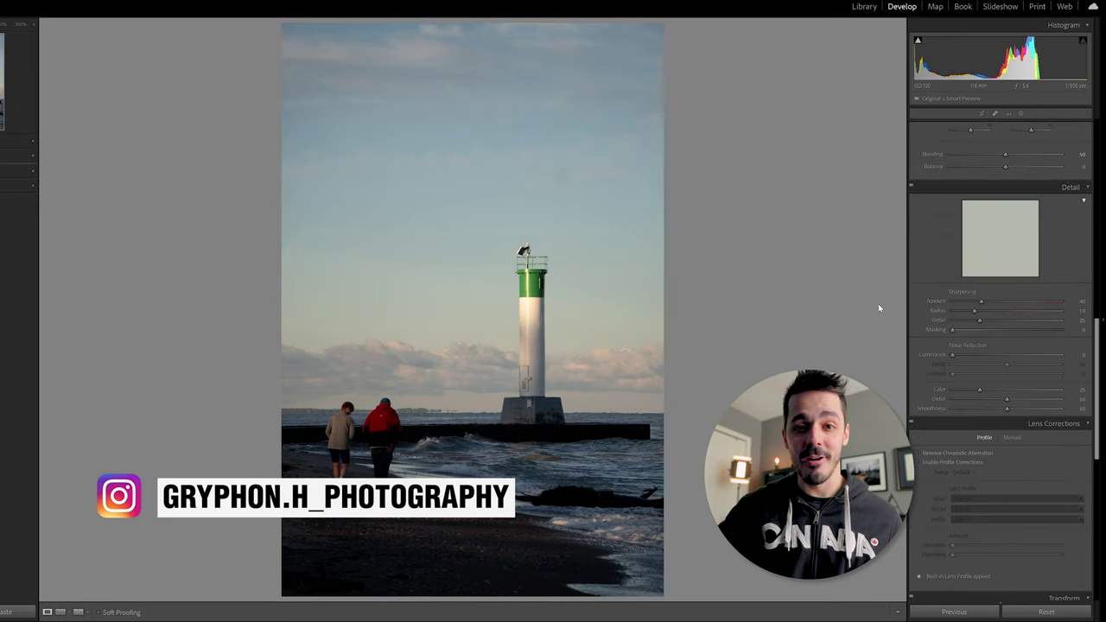
- Preview the sharpening mask, then pull the upper tone-curve point down to darken the sky
{"action": "left_click_drag", "start_coordinate": [964, 330], "coordinate": [1027, 330]}
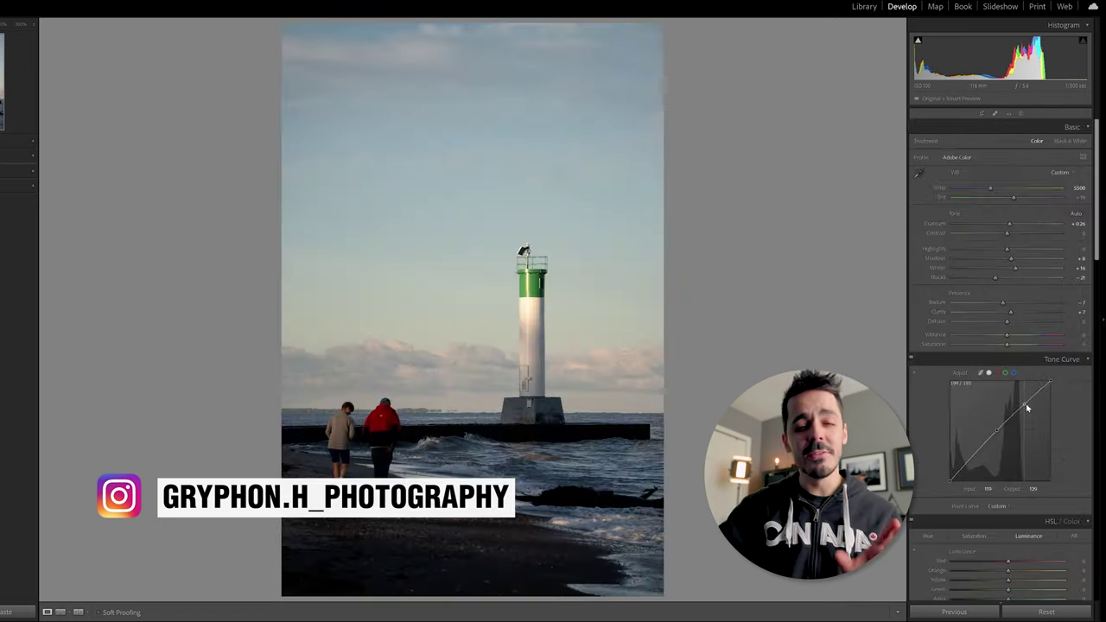
{"action": "left_click_drag", "start_coordinate": [1028, 399], "coordinate": [1028, 409]}
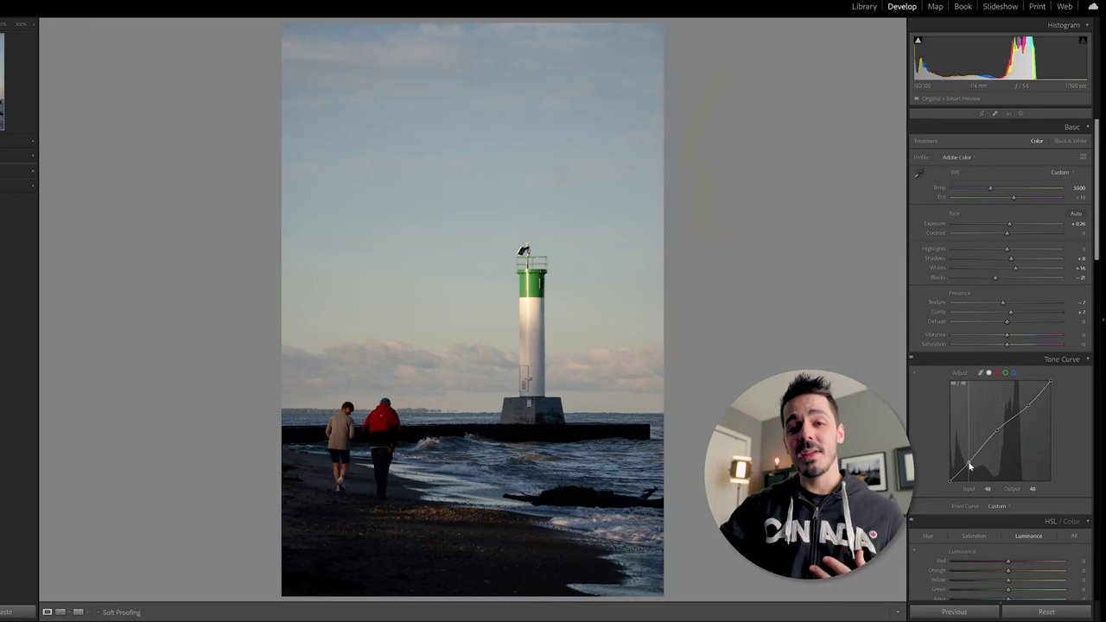
- Lower the tone curve's shadow point to deepen shadows and reshape the upper curve for contrast
{"action": "left_click_drag", "start_coordinate": [968, 472], "coordinate": [947, 473]}
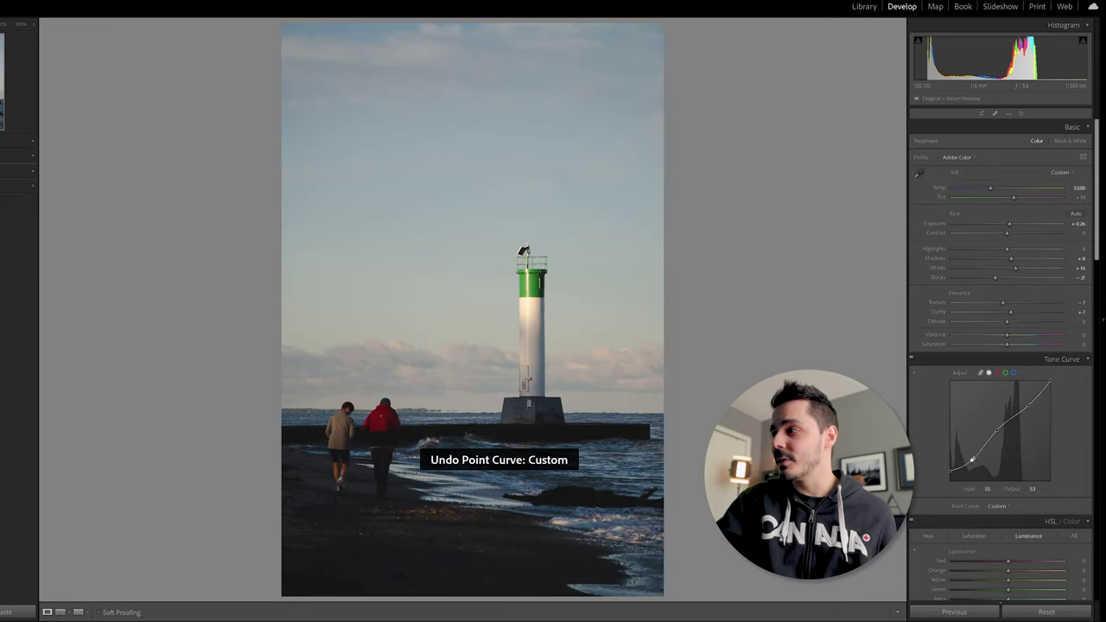
{"action": "left_click_drag", "start_coordinate": [970, 463], "coordinate": [968, 469]}
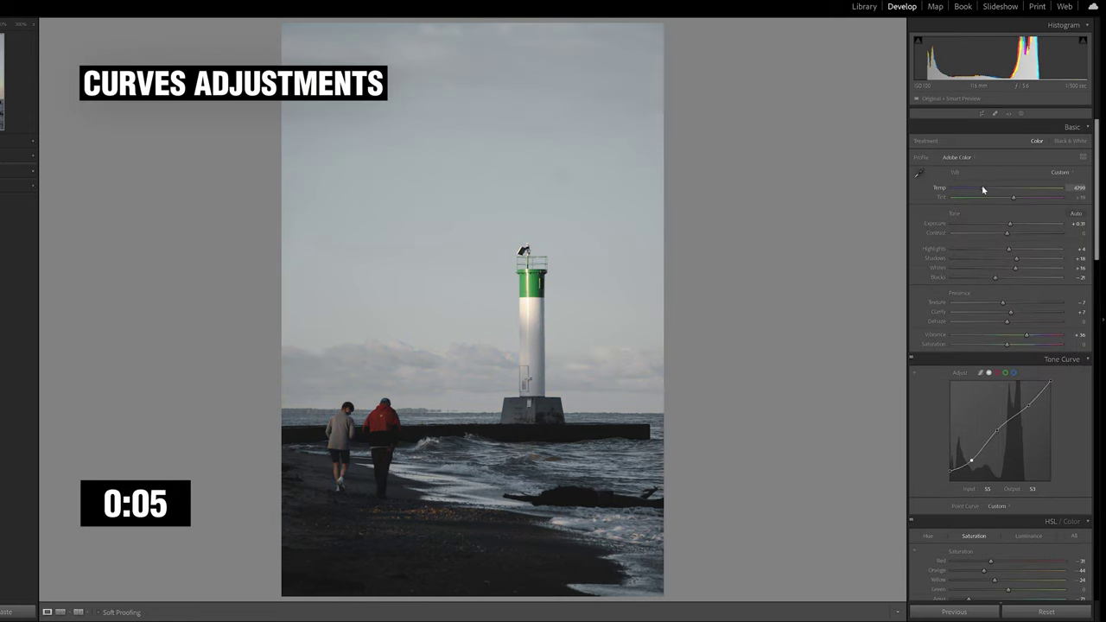
{"action": "scroll", "coordinate": [982, 189], "scroll_direction": "down", "scroll_amount": 3}
{"action": "left_click_drag", "start_coordinate": [1028, 291], "coordinate": [1022, 302]}
- Reshape the red, blue and green channel curves to cool the lighthouse image
{"action": "left_click", "coordinate": [996, 259]}
{"action": "left_click_drag", "start_coordinate": [981, 339], "coordinate": [1000, 326]}
{"action": "left_click", "coordinate": [1013, 259]}
{"action": "left_click_drag", "start_coordinate": [1037, 285], "coordinate": [1036, 277]}
{"action": "left_click", "coordinate": [988, 259]}
{"action": "left_click_drag", "start_coordinate": [952, 353], "coordinate": [967, 351]}
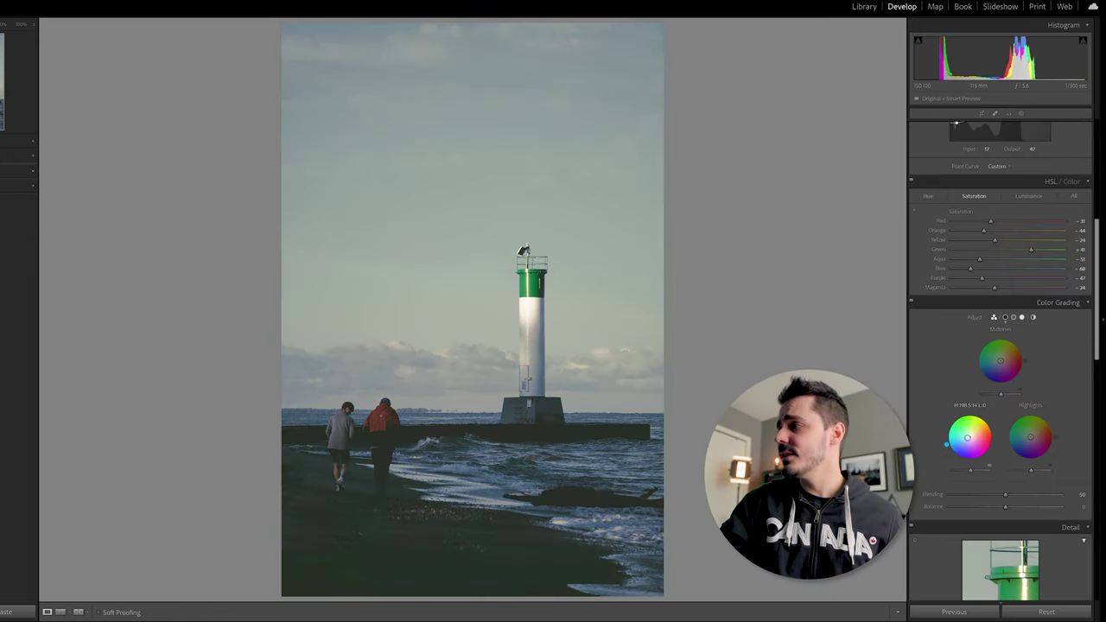
- Color-grade with shadow luminance −49, green-cyan darkened midtones and warm highlights
{"action": "left_click_drag", "start_coordinate": [967, 469], "coordinate": [947, 443]}
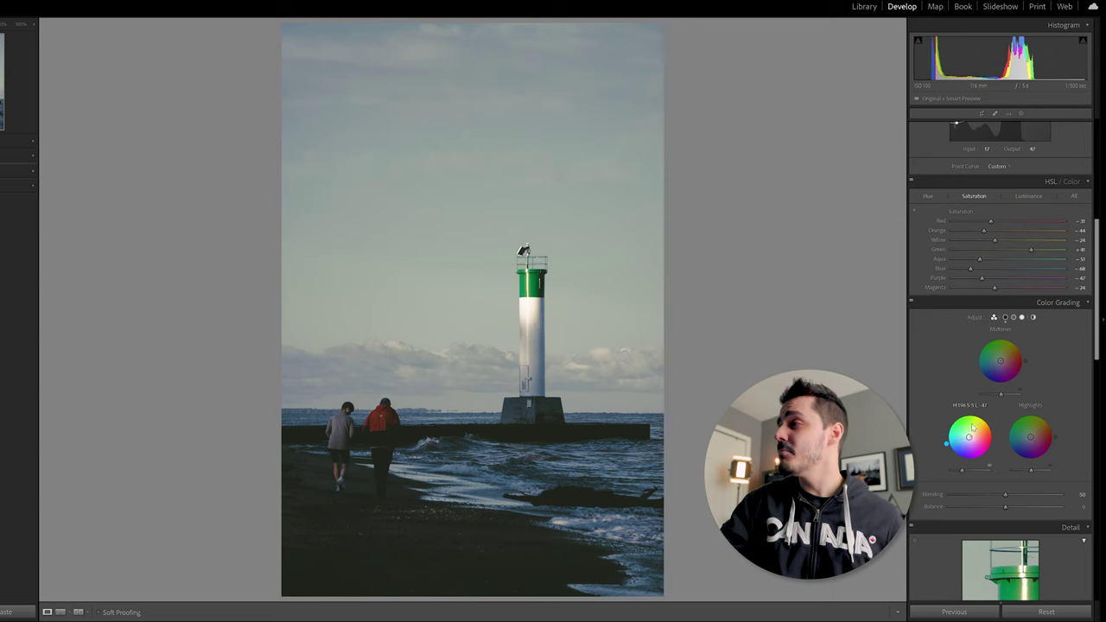
{"action": "mouse_move", "coordinate": [1000, 361]}
{"action": "left_mouse_down"}
{"action": "mouse_move", "coordinate": [986, 346]}
{"action": "mouse_move", "coordinate": [993, 362]}
{"action": "left_mouse_up"}
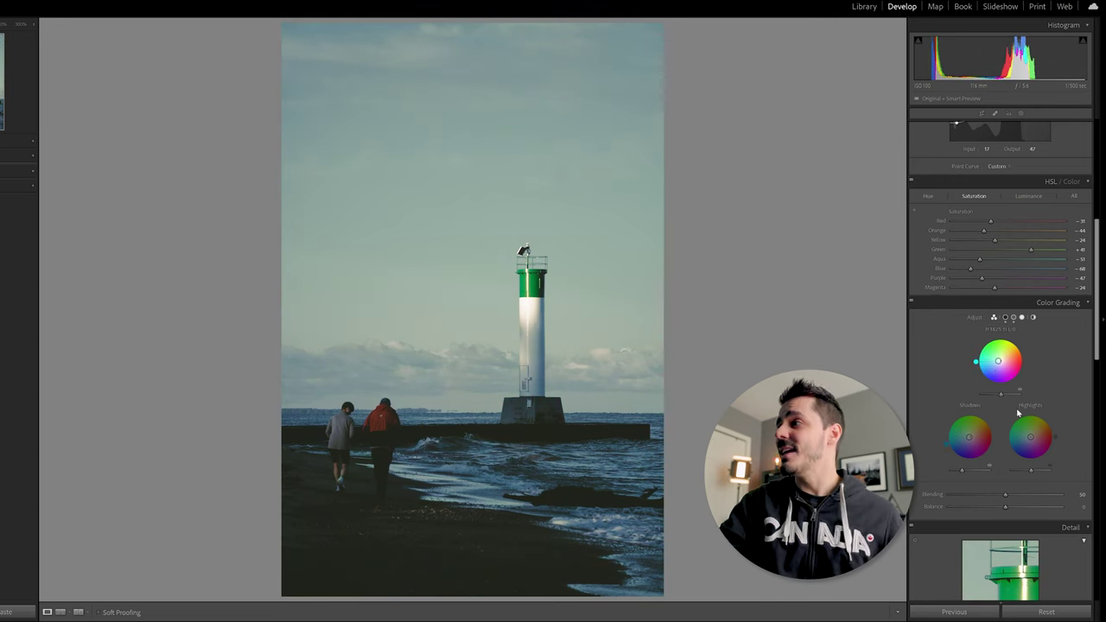
{"action": "left_click_drag", "start_coordinate": [1025, 425], "coordinate": [1035, 427]}
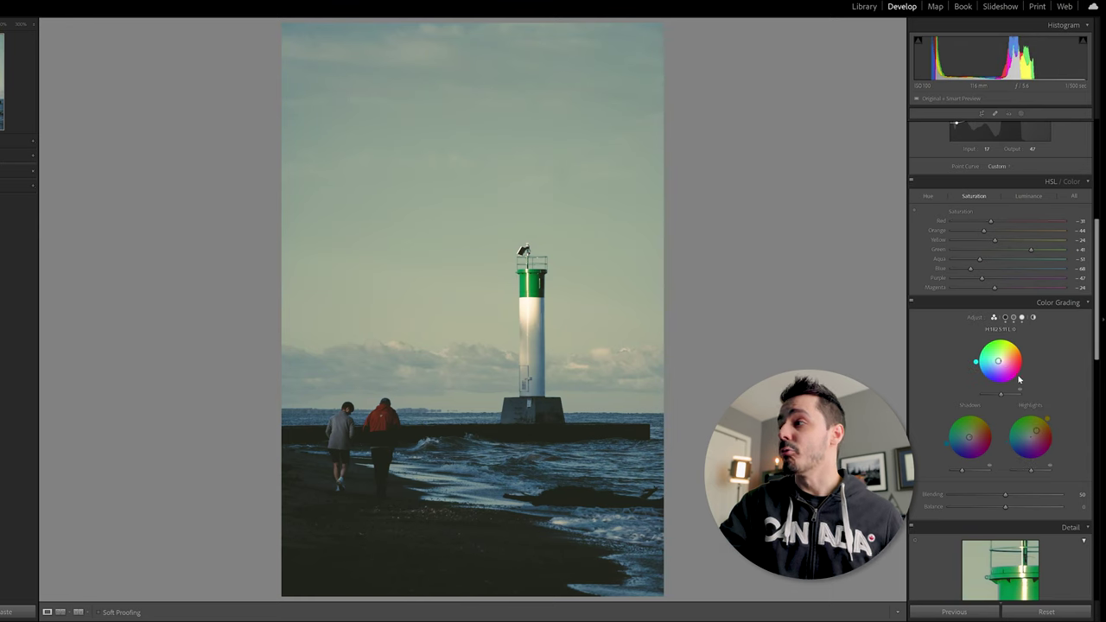
{"action": "mouse_move", "coordinate": [975, 361]}
{"action": "left_mouse_down"}
{"action": "mouse_move", "coordinate": [1013, 377]}
{"action": "mouse_move", "coordinate": [987, 341]}
{"action": "mouse_move", "coordinate": [977, 350]}
{"action": "left_mouse_up"}
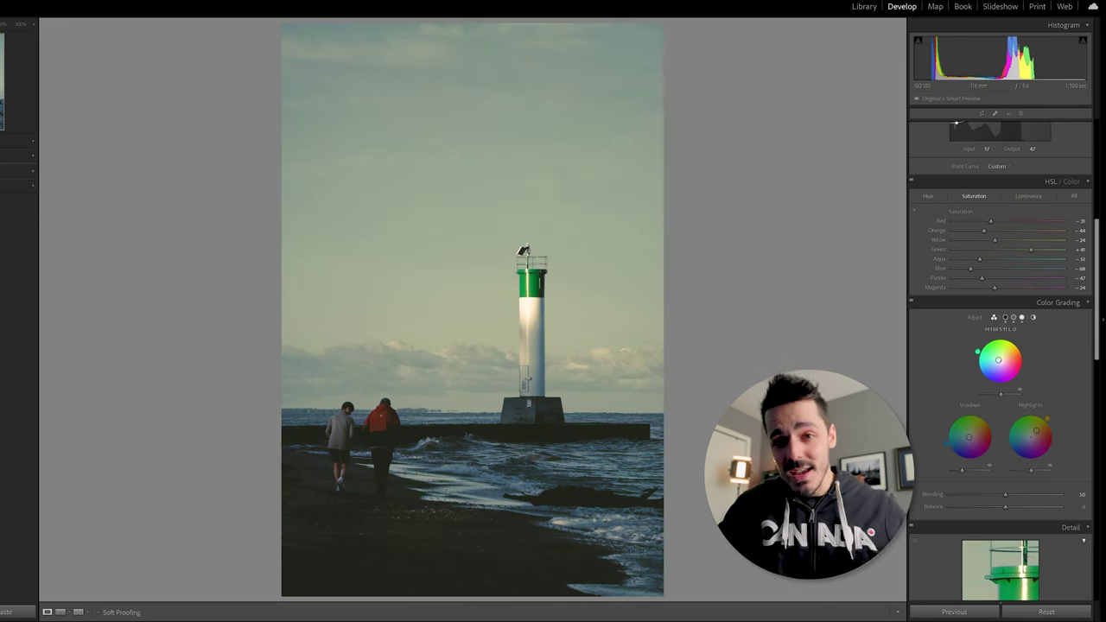
{"action": "left_click_drag", "start_coordinate": [1000, 394], "coordinate": [991, 397]}
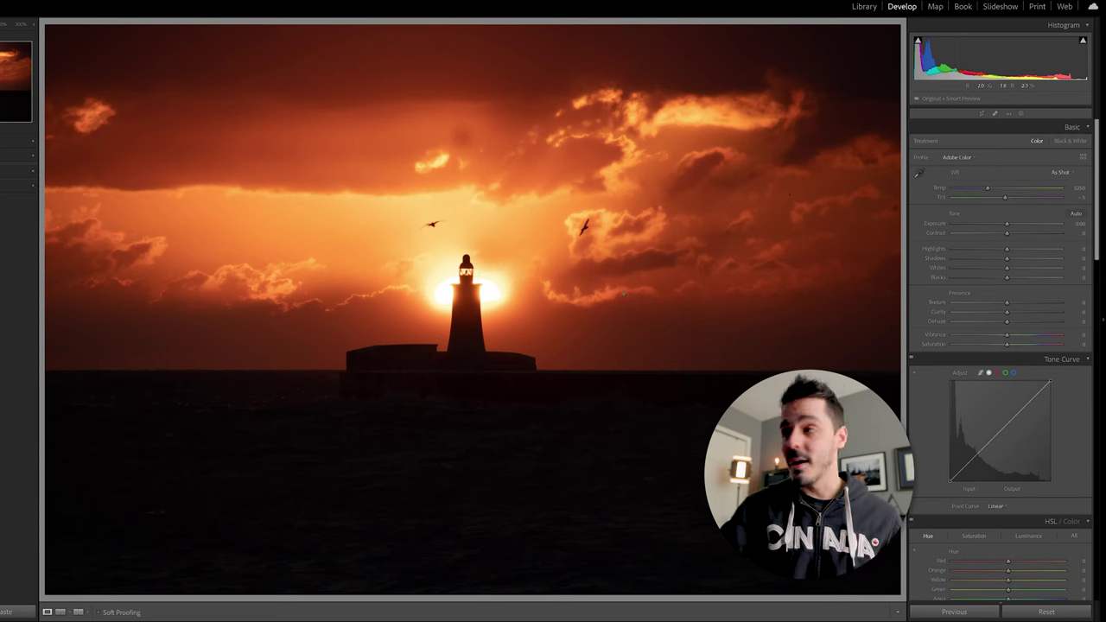
- Set Auto white balance, raise Exposure, enter Temp 3500, lower Blacks to −10, add Dehaze and Vibrance
{"action": "left_click", "coordinate": [1060, 172]}
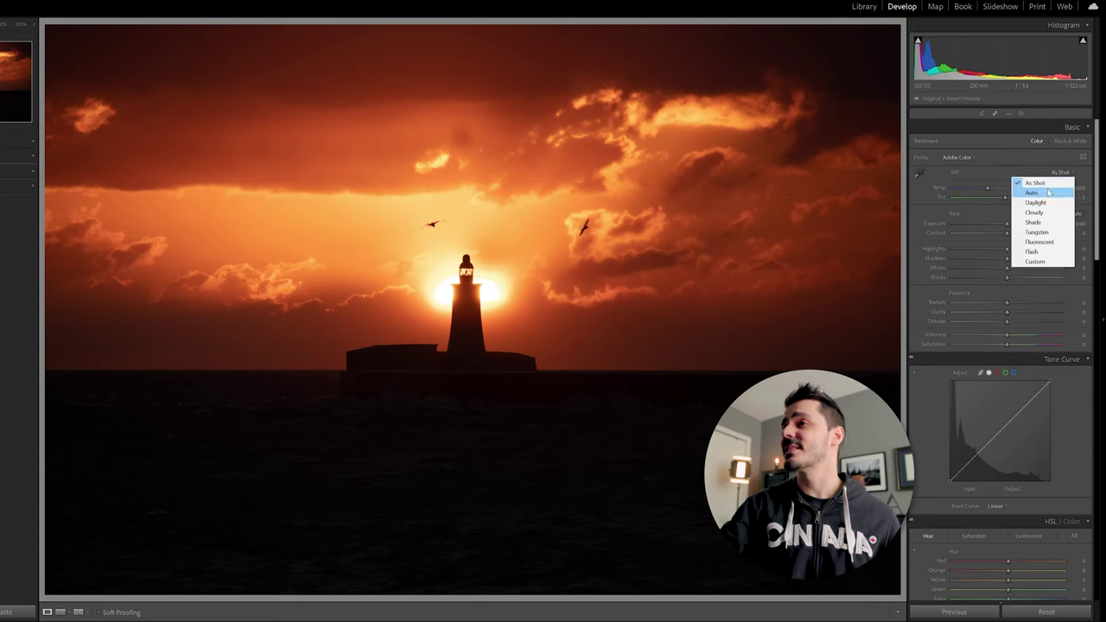
{"action": "left_click", "coordinate": [1048, 192]}
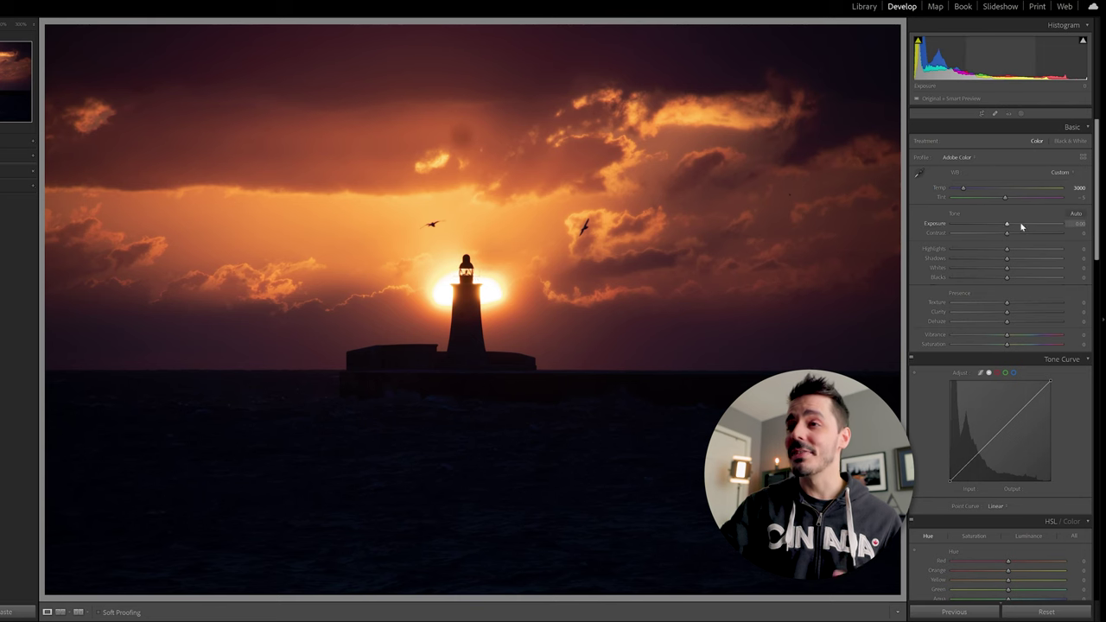
{"action": "left_click_drag", "start_coordinate": [1008, 227], "coordinate": [1025, 258]}
{"action": "left_click", "coordinate": [1075, 186]}
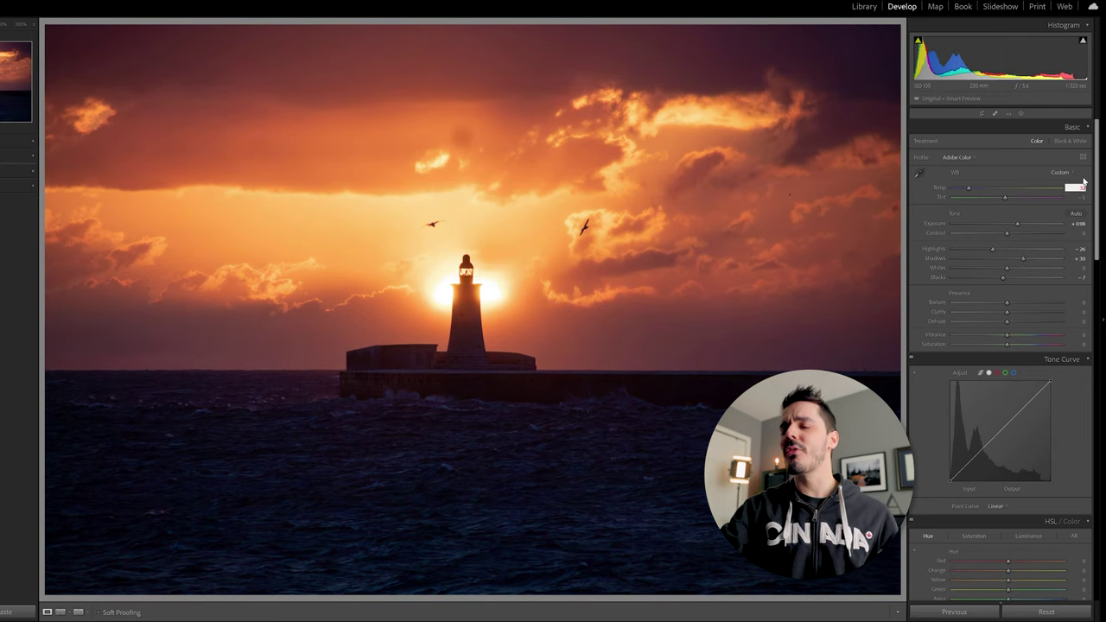
{"action": "left_click_drag", "start_coordinate": [1007, 312], "coordinate": [1012, 321]}
{"action": "key", "text": "z"}
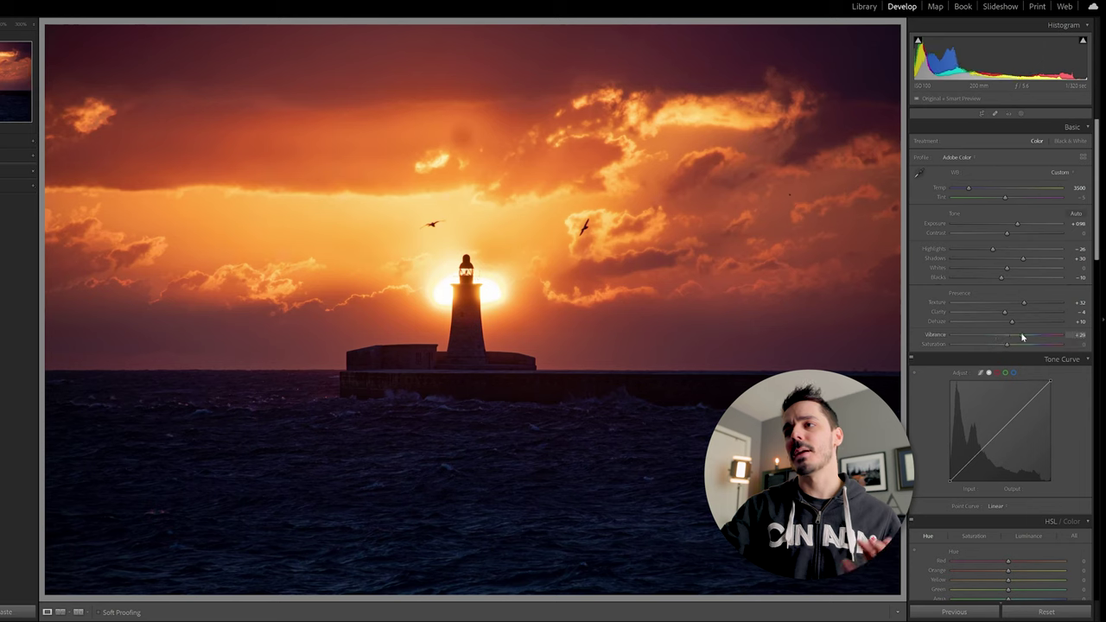
{"action": "left_click_drag", "start_coordinate": [1022, 338], "coordinate": [994, 343]}
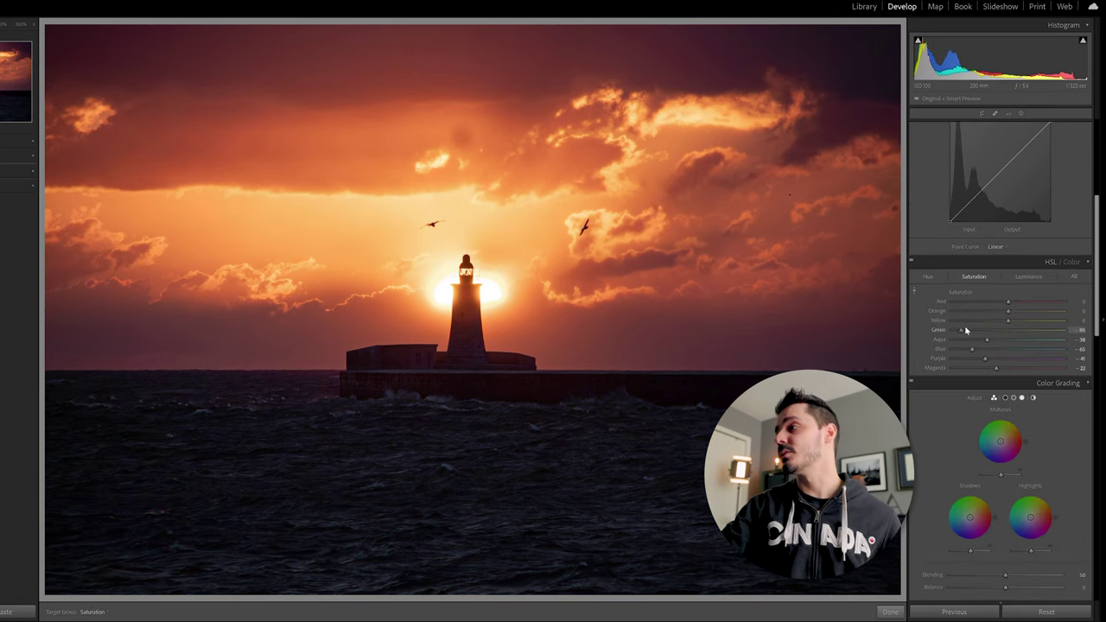
- Boost Yellow saturation to +24, compare the HSL mix off and on, then adjust orange luminance
{"action": "left_click_drag", "start_coordinate": [1006, 322], "coordinate": [1055, 322]}
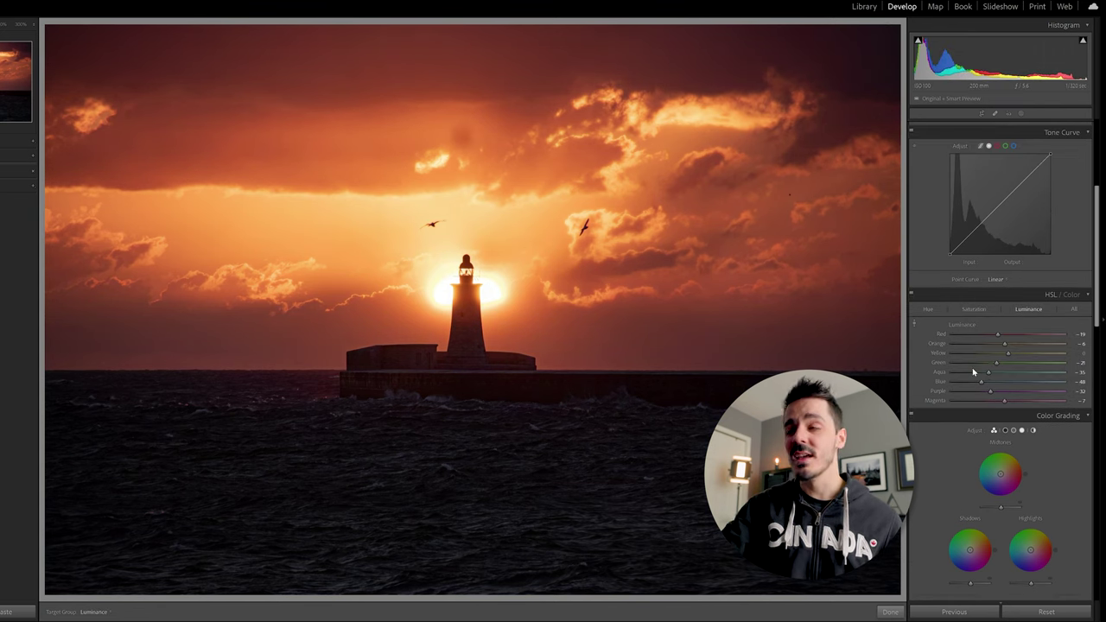
{"action": "left_click", "coordinate": [914, 325]}
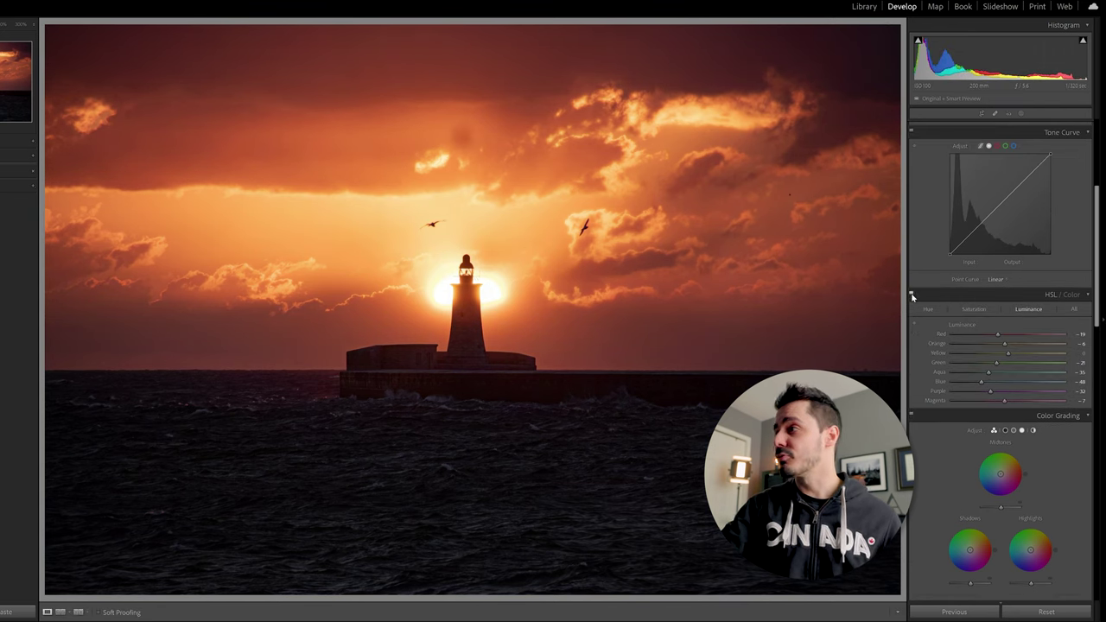
{"action": "left_click", "coordinate": [928, 309]}
{"action": "left_click", "coordinate": [913, 293]}
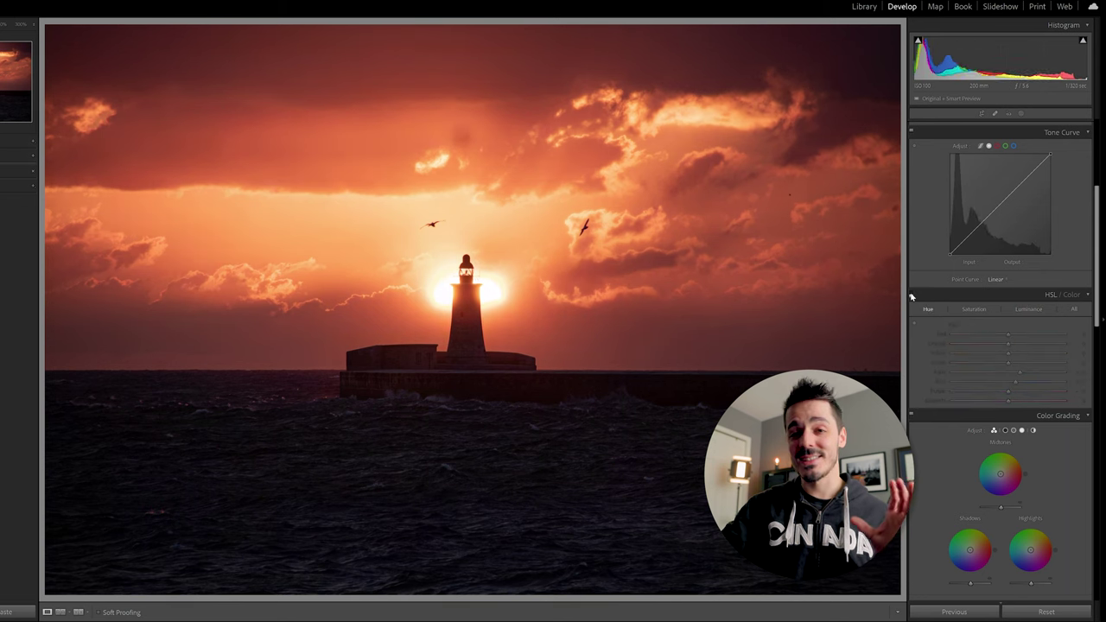
{"action": "left_click", "coordinate": [912, 294]}
{"action": "left_click", "coordinate": [1028, 309]}
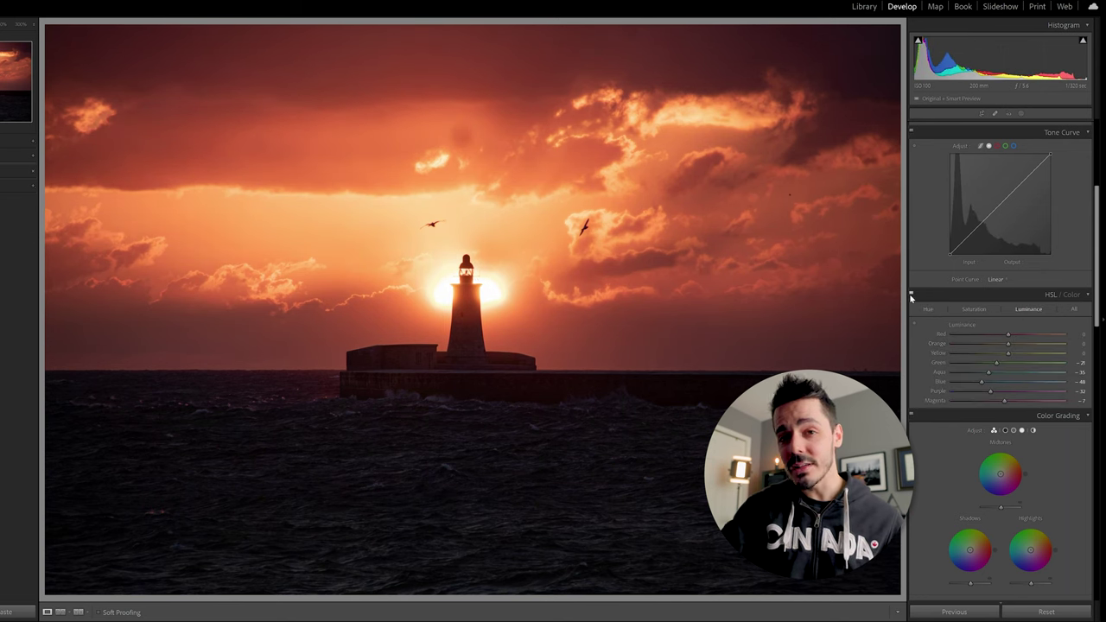
{"action": "left_click_drag", "start_coordinate": [1008, 344], "coordinate": [1016, 347]}
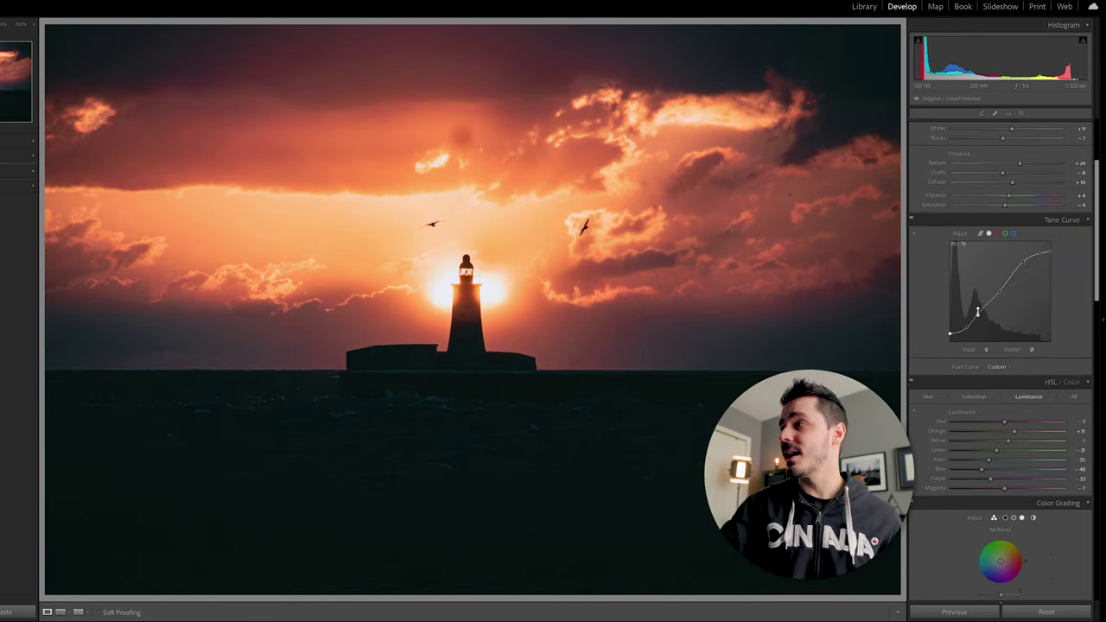
- Fine-tune two tone-curve points and compare the curve switched off and on
{"action": "left_click_drag", "start_coordinate": [980, 318], "coordinate": [982, 319]}
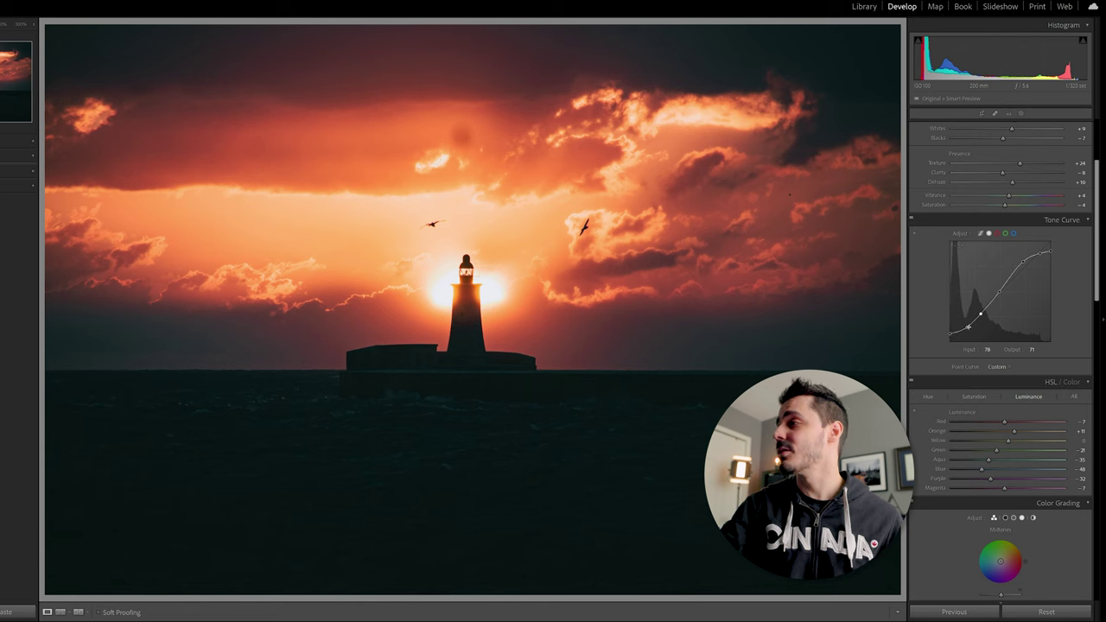
{"action": "left_click_drag", "start_coordinate": [968, 331], "coordinate": [968, 334]}
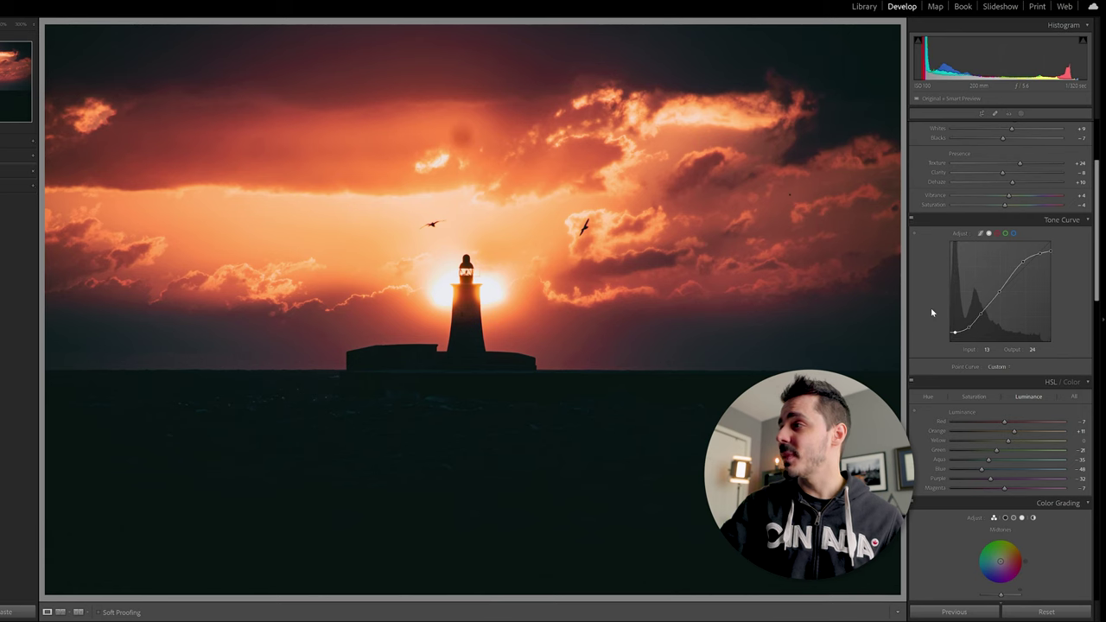
{"action": "left_click", "coordinate": [911, 220]}
{"action": "left_click", "coordinate": [911, 221]}
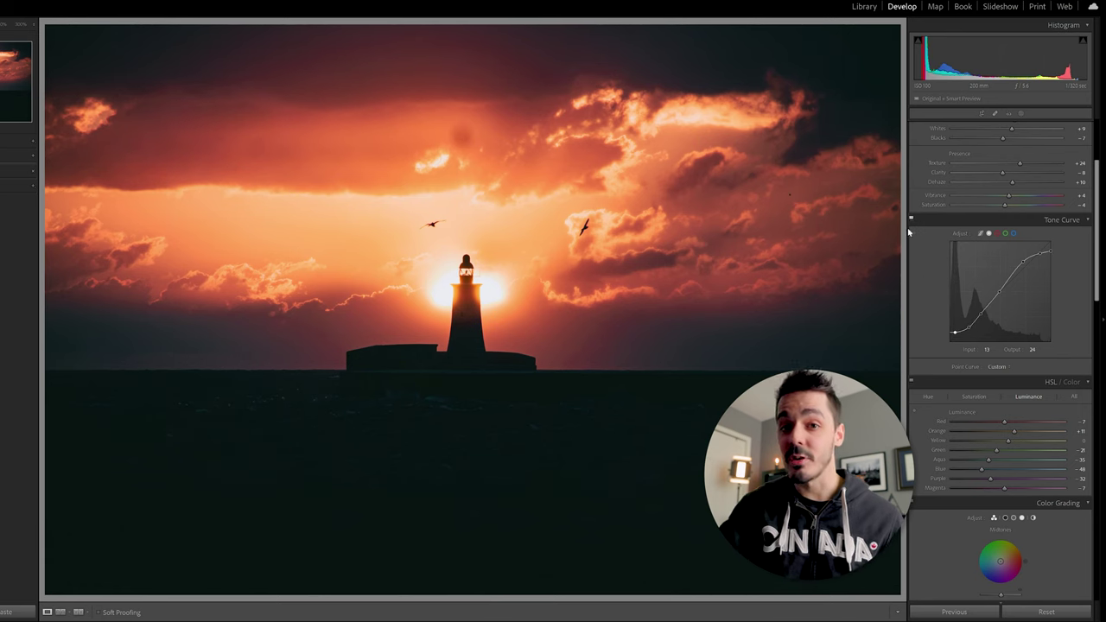
- Check the red and blue curves, then lift a green-channel midtone point to about 120/132
{"action": "left_click", "coordinate": [996, 233]}
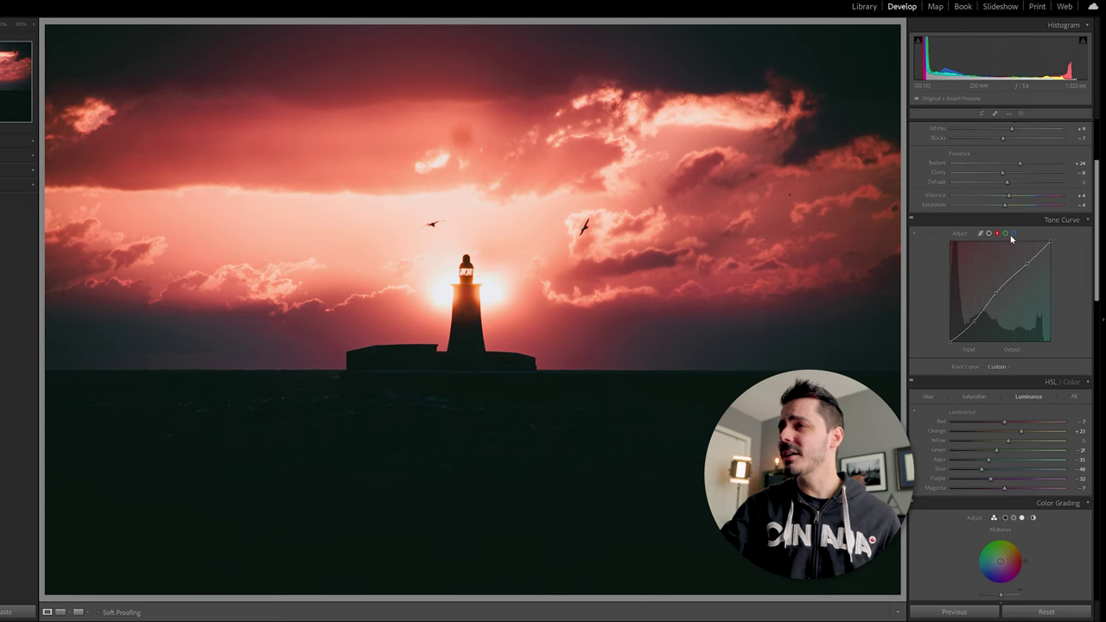
{"action": "left_click", "coordinate": [1013, 234]}
{"action": "left_click", "coordinate": [1005, 233]}
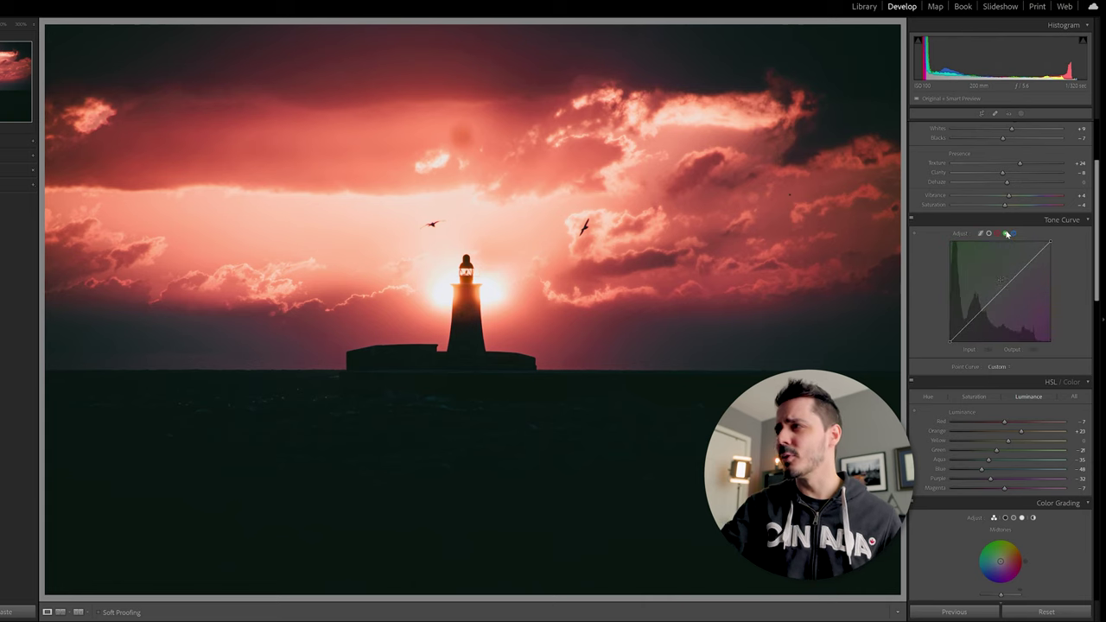
{"action": "left_click_drag", "start_coordinate": [999, 292], "coordinate": [999, 293]}
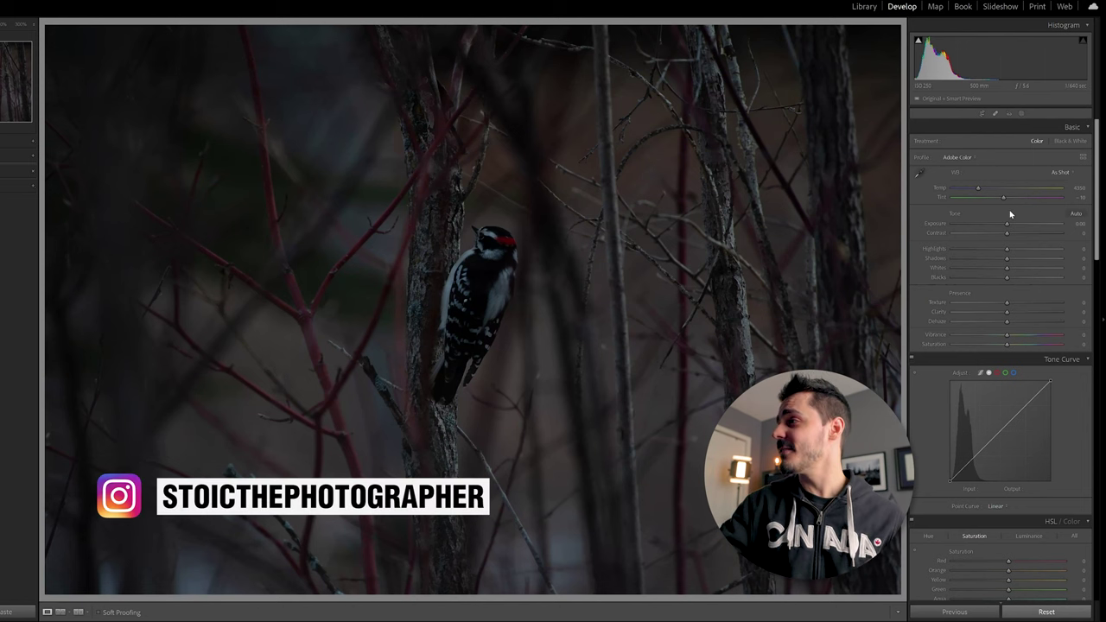
- Raise the woodpecker photo's Exposure to about +1.20
{"action": "left_click_drag", "start_coordinate": [1006, 227], "coordinate": [1020, 226]}
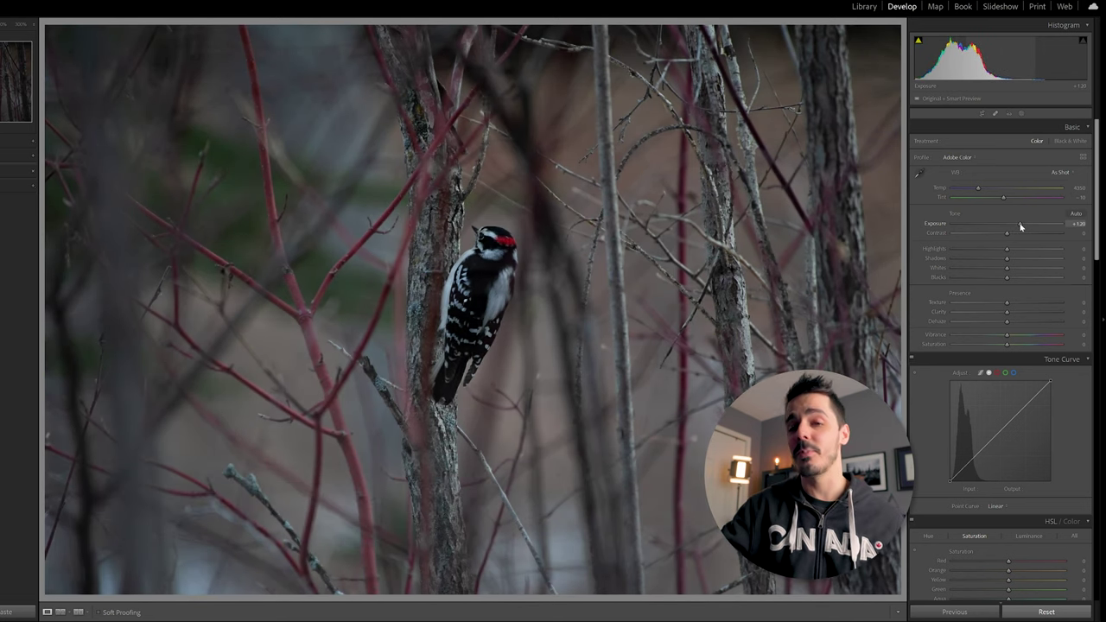
{"action": "left_click_drag", "start_coordinate": [1020, 227], "coordinate": [1023, 226]}
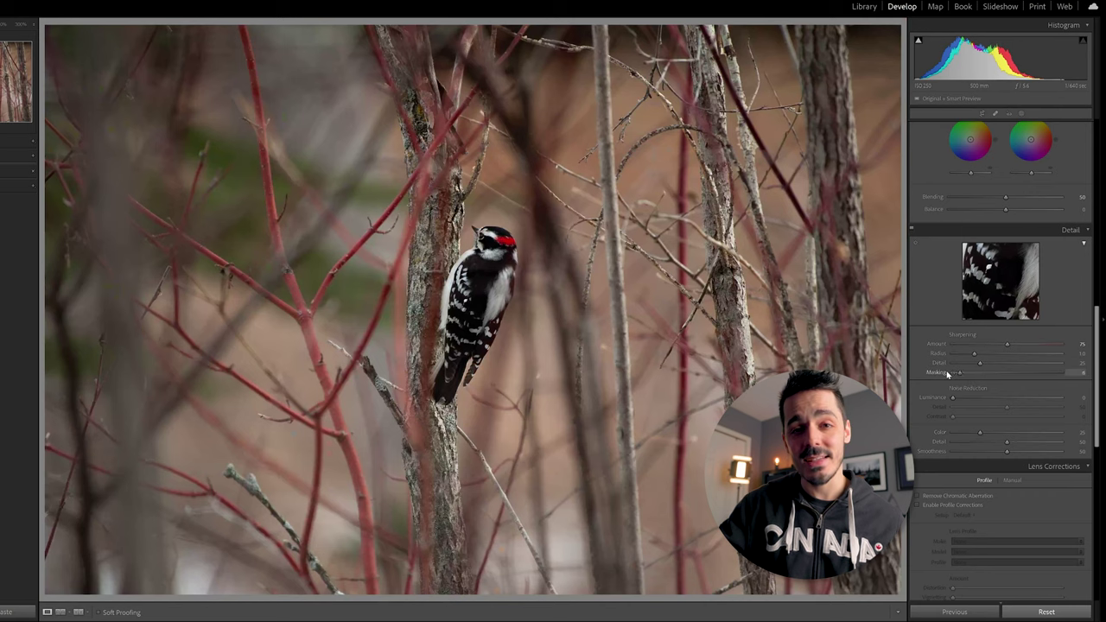
- Zoom to 1:1, compare sharpening off and on, then lift a tone-curve point to brighten
{"action": "key", "text": "z"}
{"action": "left_click", "coordinate": [912, 232]}
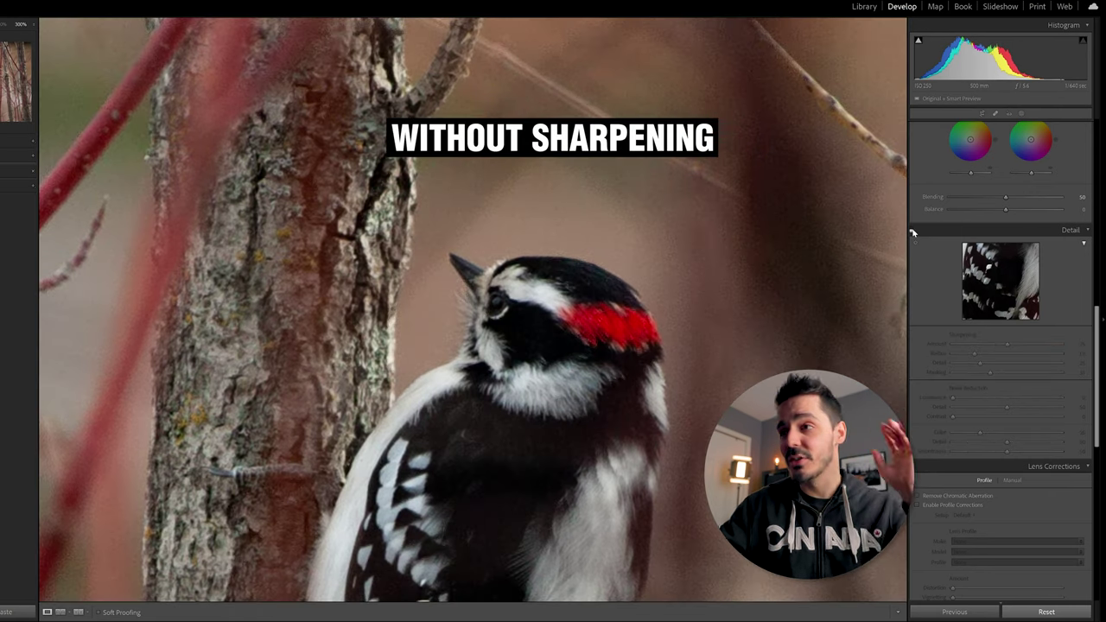
{"action": "left_click", "coordinate": [913, 231]}
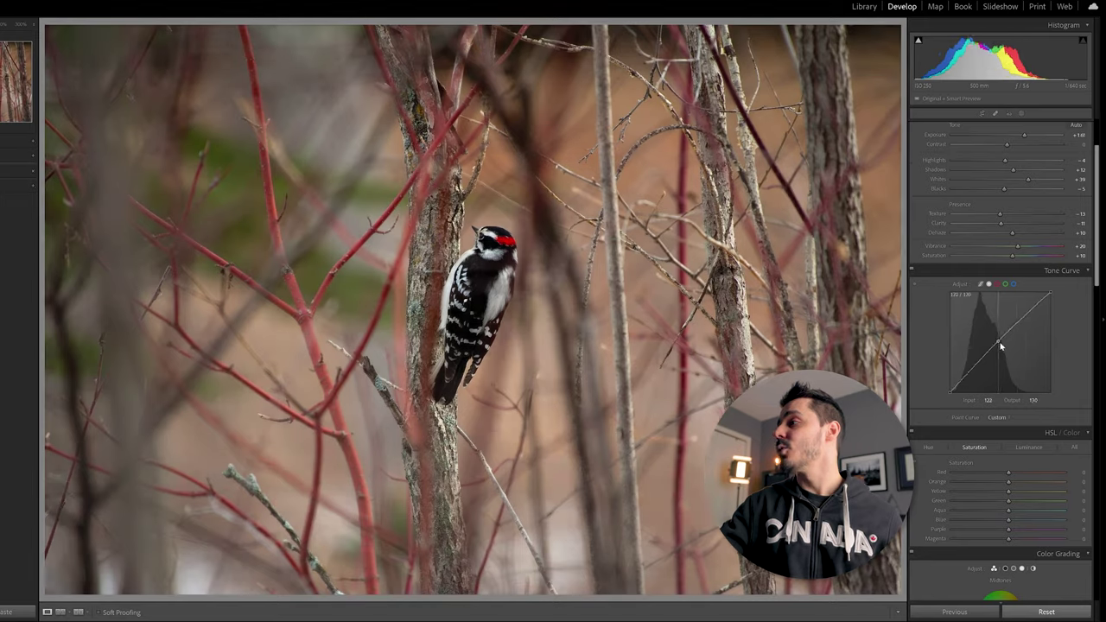
{"action": "left_click_drag", "start_coordinate": [980, 367], "coordinate": [999, 346]}
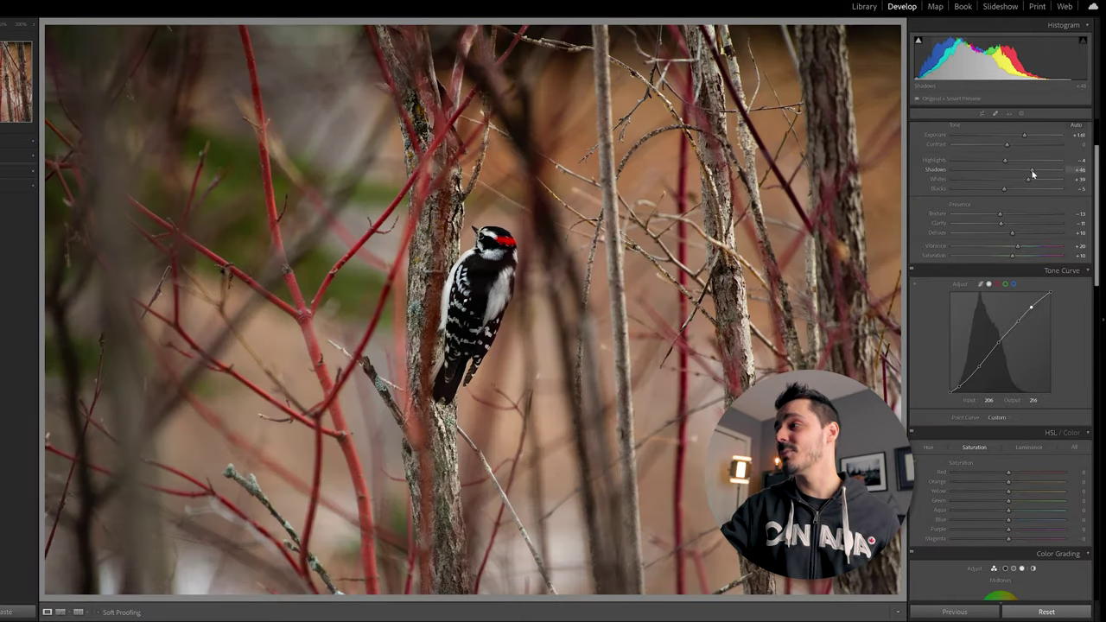
- Set Shadows to +23 and pull the blue curve's shadow point down to warm the image
{"action": "left_click_drag", "start_coordinate": [1033, 174], "coordinate": [1019, 170]}
{"action": "left_click", "coordinate": [1013, 283]}
{"action": "left_click_drag", "start_coordinate": [972, 369], "coordinate": [972, 377]}
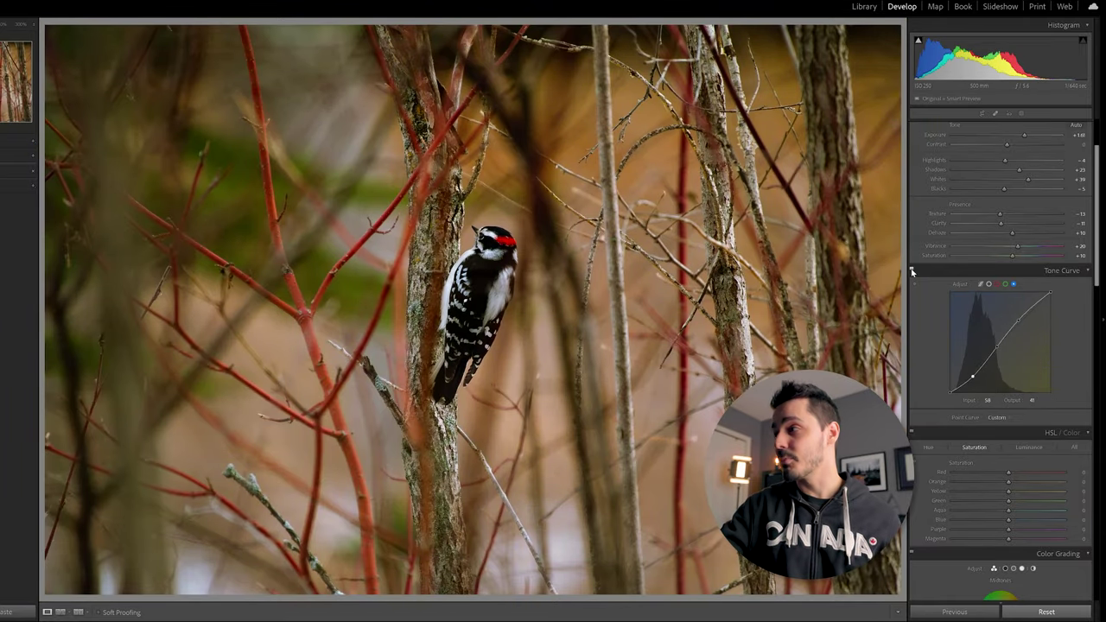
{"action": "left_click", "coordinate": [996, 283]}
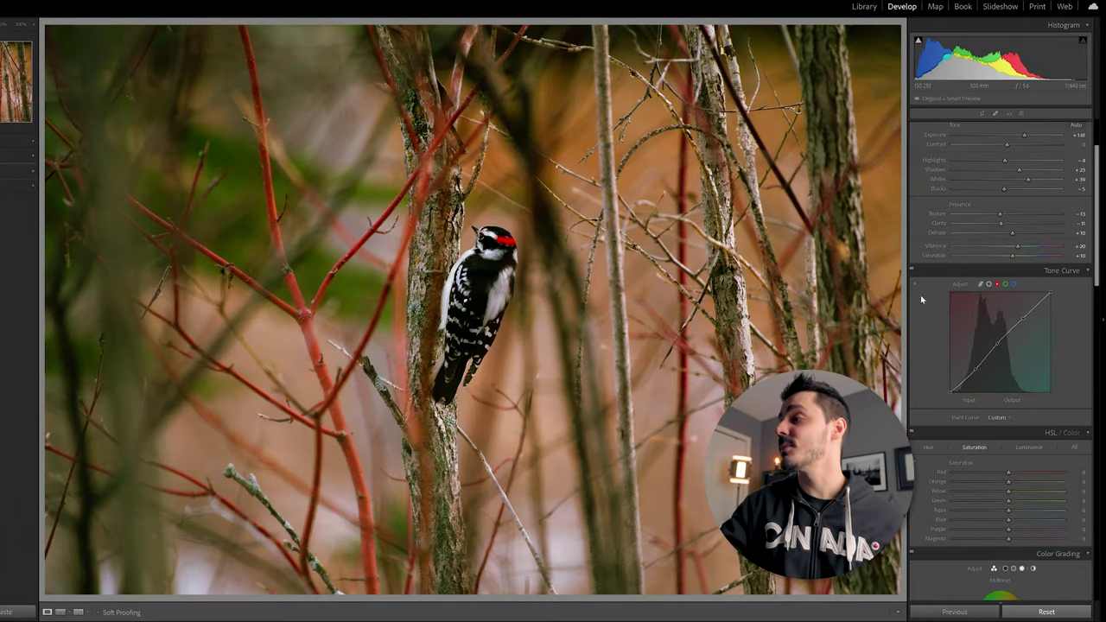
- Desaturate orange, green, aqua and blue, set Red saturation +11, and compare before/after
{"action": "scroll", "coordinate": [918, 302], "scroll_direction": "down", "scroll_amount": 4}
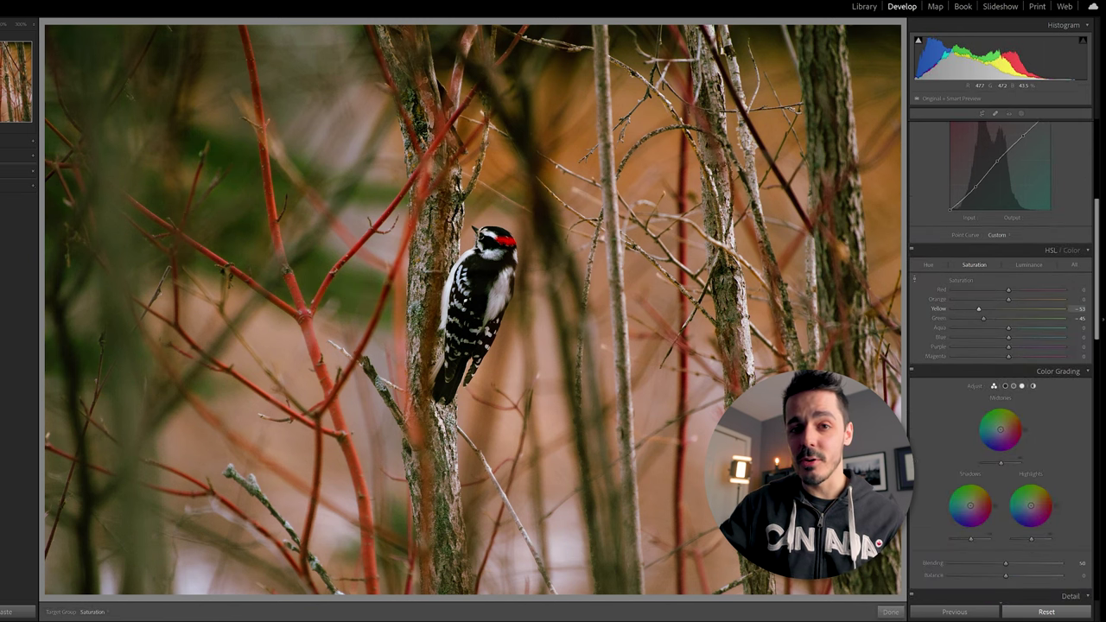
{"action": "left_click_drag", "start_coordinate": [1008, 299], "coordinate": [992, 299]}
{"action": "mouse_move", "coordinate": [974, 318]}
{"action": "left_mouse_down"}
{"action": "mouse_move", "coordinate": [958, 321]}
{"action": "mouse_move", "coordinate": [964, 328]}
{"action": "left_mouse_up"}
{"action": "left_click_drag", "start_coordinate": [1008, 337], "coordinate": [977, 337]}
{"action": "left_click_drag", "start_coordinate": [1008, 289], "coordinate": [1004, 289]}
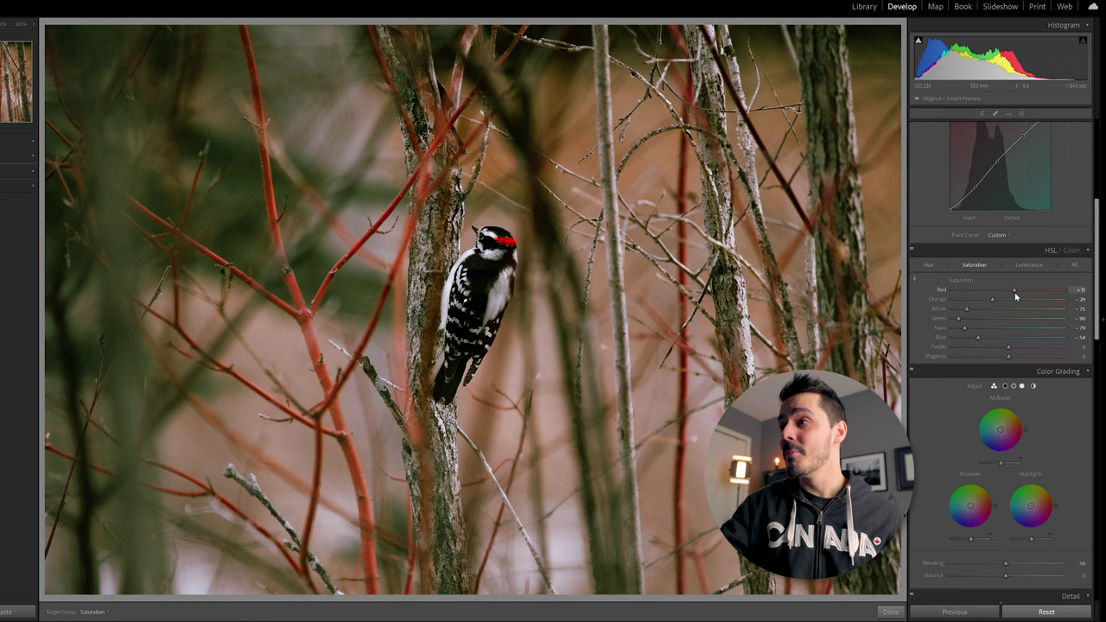
{"action": "left_click", "coordinate": [914, 253]}
{"action": "left_click", "coordinate": [914, 252]}
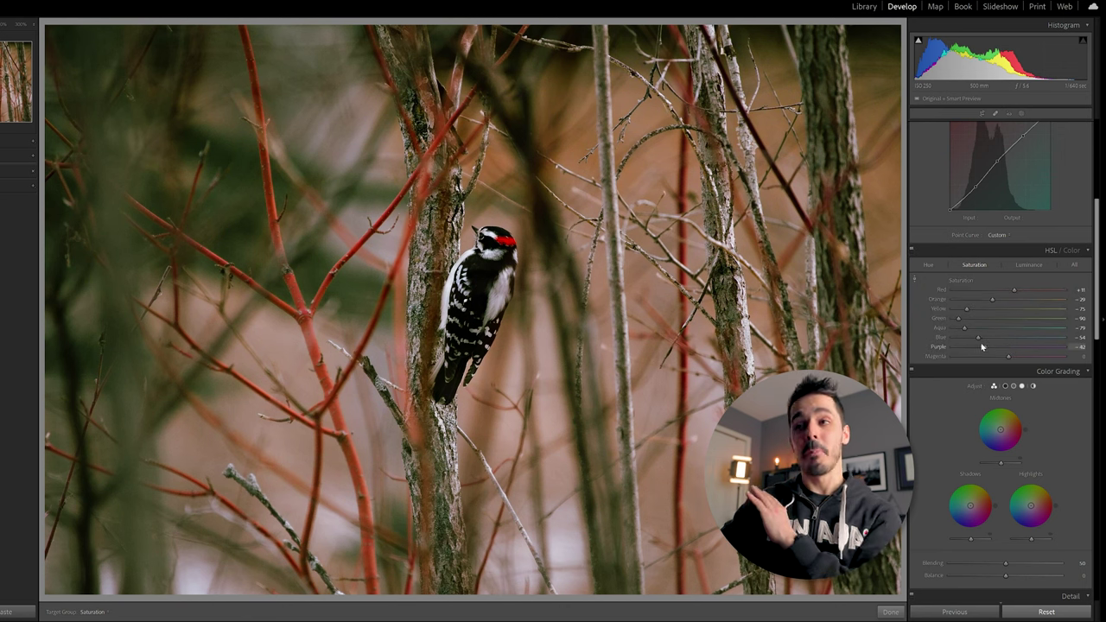
- Move the Color Grading shadows wheel to H 221, S 13 for a bluer, subtler tint
{"action": "left_click", "coordinate": [929, 266]}
{"action": "scroll", "coordinate": [994, 302], "scroll_direction": "down", "scroll_amount": 4}
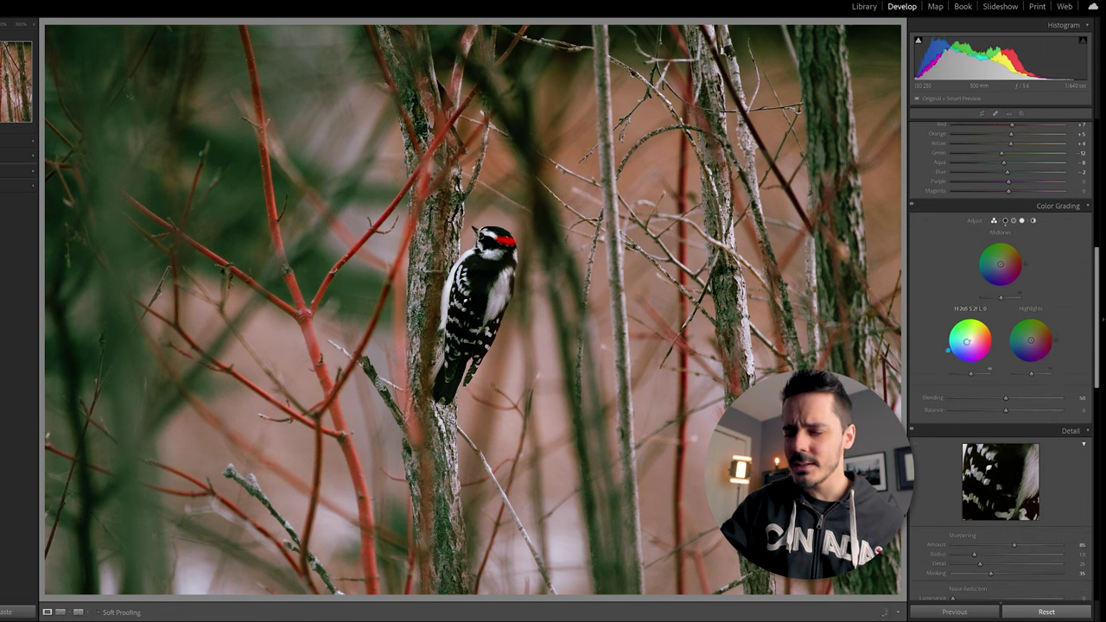
{"action": "left_click_drag", "start_coordinate": [965, 341], "coordinate": [1036, 333]}
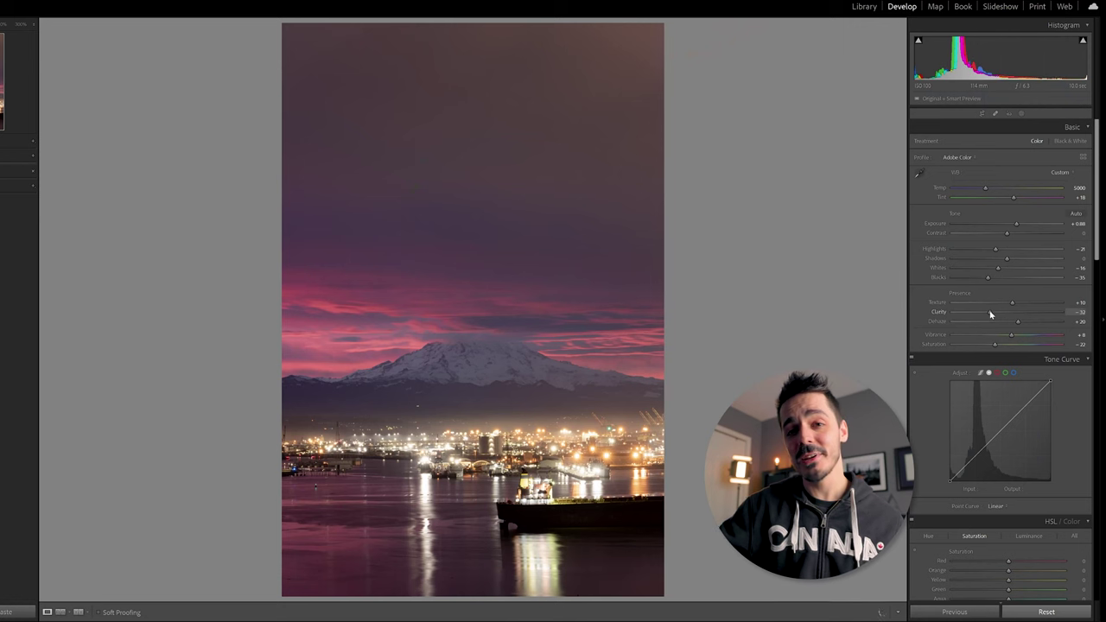
- Set Clarity to about -20 and add a point to shape the upper tone curve
{"action": "left_click_drag", "start_coordinate": [990, 315], "coordinate": [989, 315]}
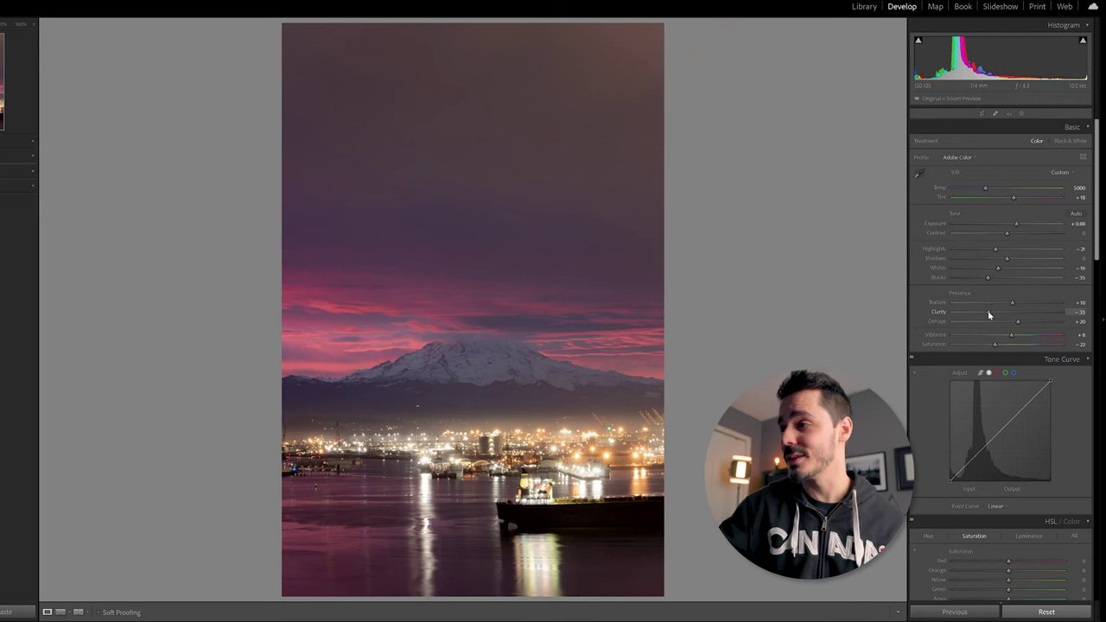
{"action": "left_click_drag", "start_coordinate": [987, 317], "coordinate": [997, 316]}
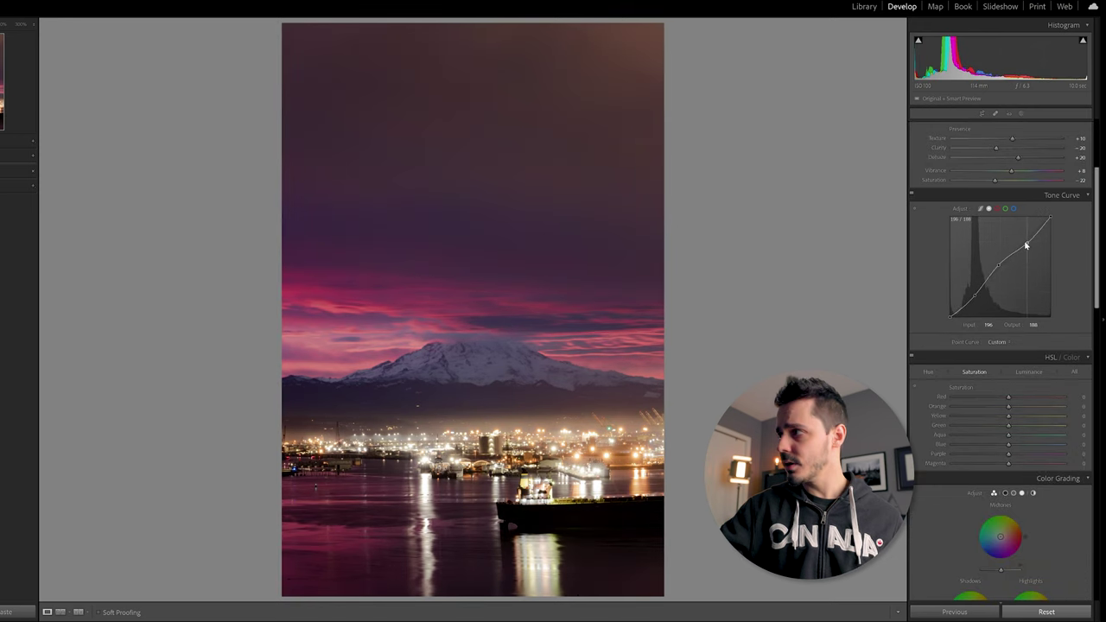
{"action": "left_click_drag", "start_coordinate": [1040, 223], "coordinate": [1034, 232]}
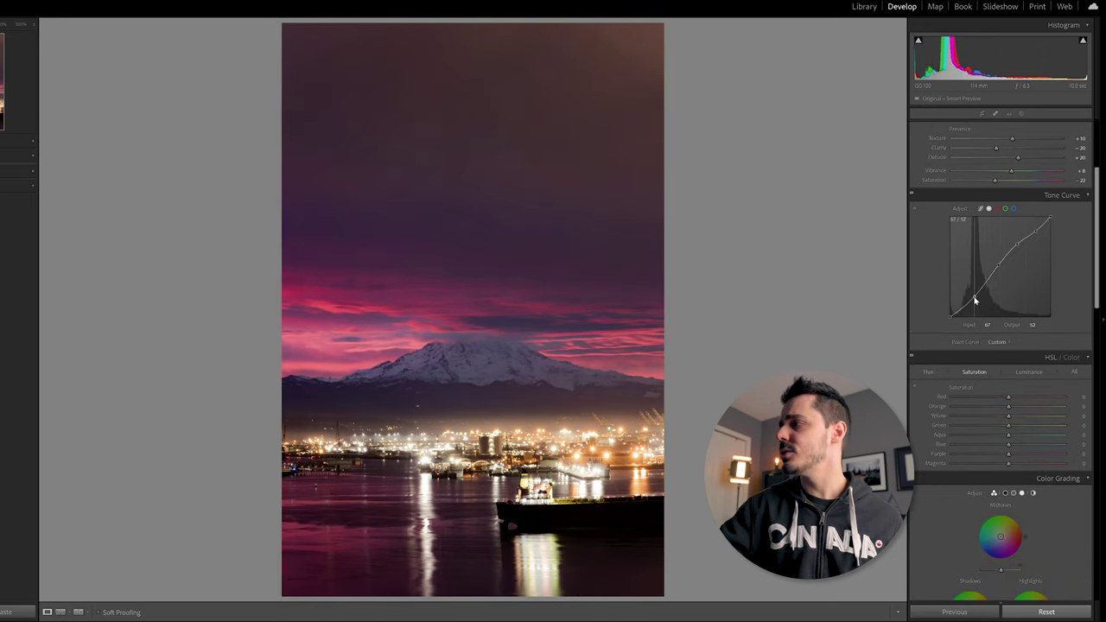
- Set the lower curve point to 73/73 and cut Yellow saturation to -53 and Orange to -32
{"action": "mouse_move", "coordinate": [974, 299]}
{"action": "left_mouse_down"}
{"action": "mouse_move", "coordinate": [981, 294]}
{"action": "mouse_move", "coordinate": [969, 308]}
{"action": "mouse_move", "coordinate": [979, 292]}
{"action": "left_mouse_up"}
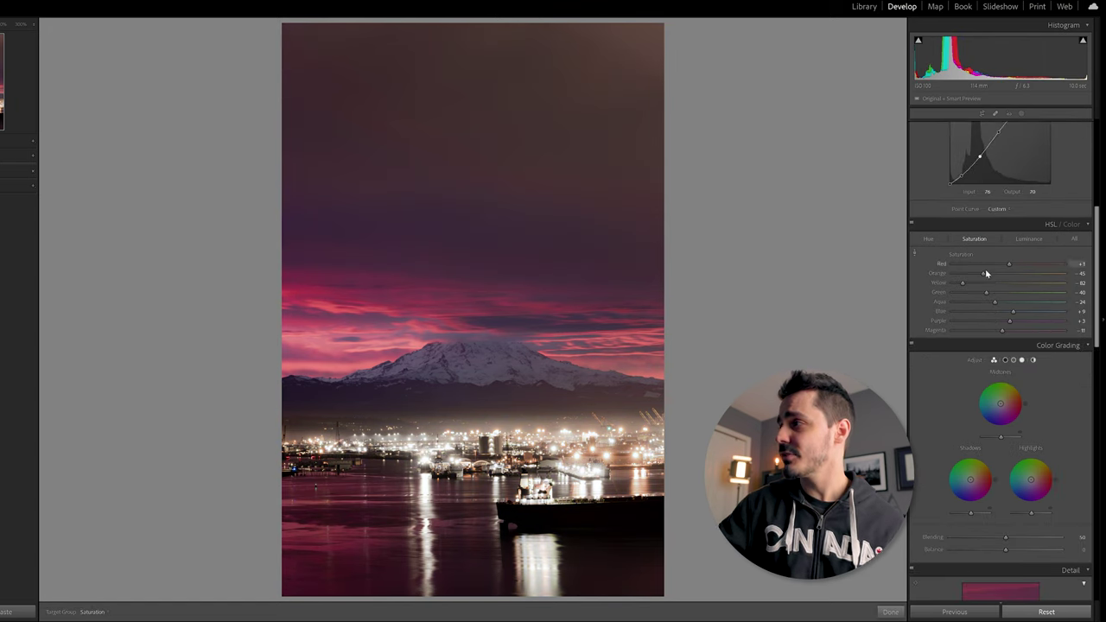
{"action": "left_click_drag", "start_coordinate": [987, 282], "coordinate": [967, 284]}
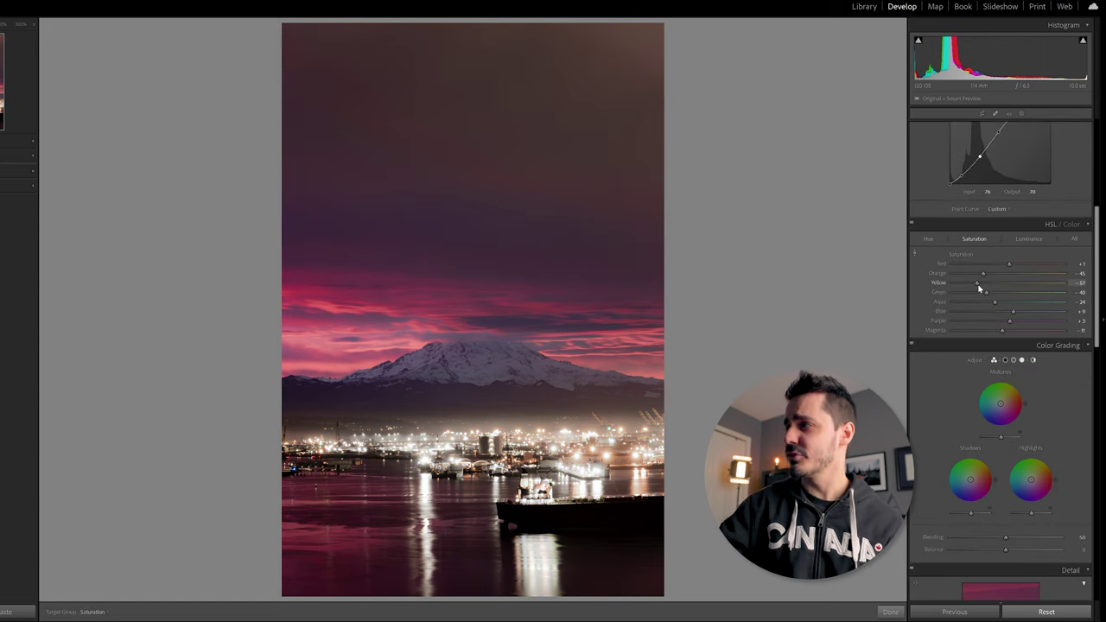
{"action": "left_click_drag", "start_coordinate": [983, 274], "coordinate": [997, 276]}
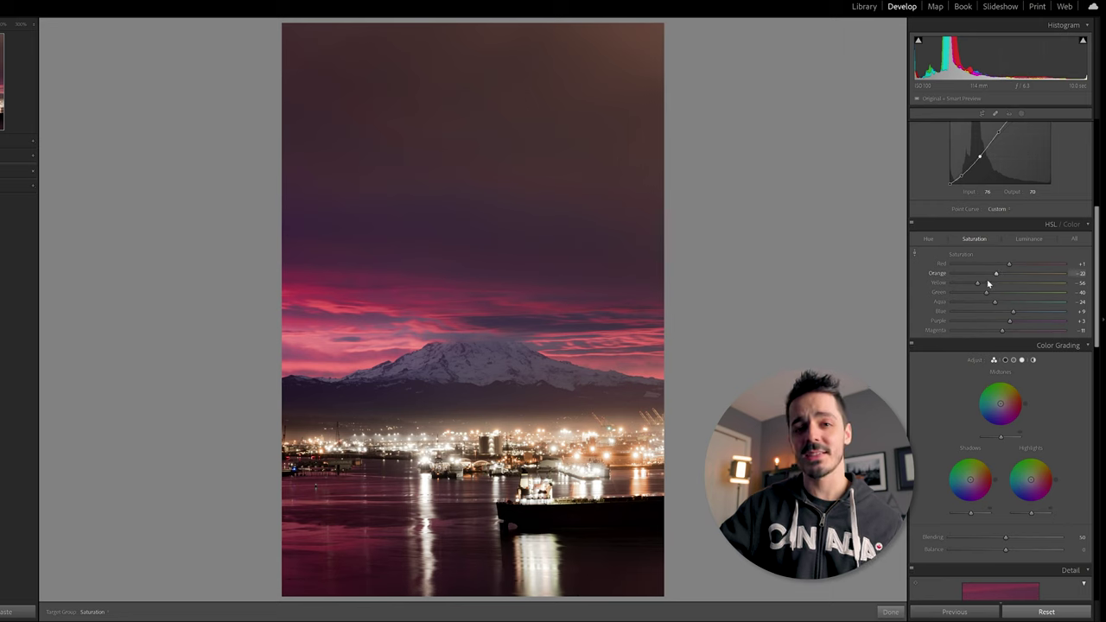
{"action": "left_click_drag", "start_coordinate": [988, 284], "coordinate": [1016, 275]}
- In HSL Hue, push Magenta toward pink and shift Aqua to a negative hue
{"action": "key", "text": "ctrl+alt+shift+h"}
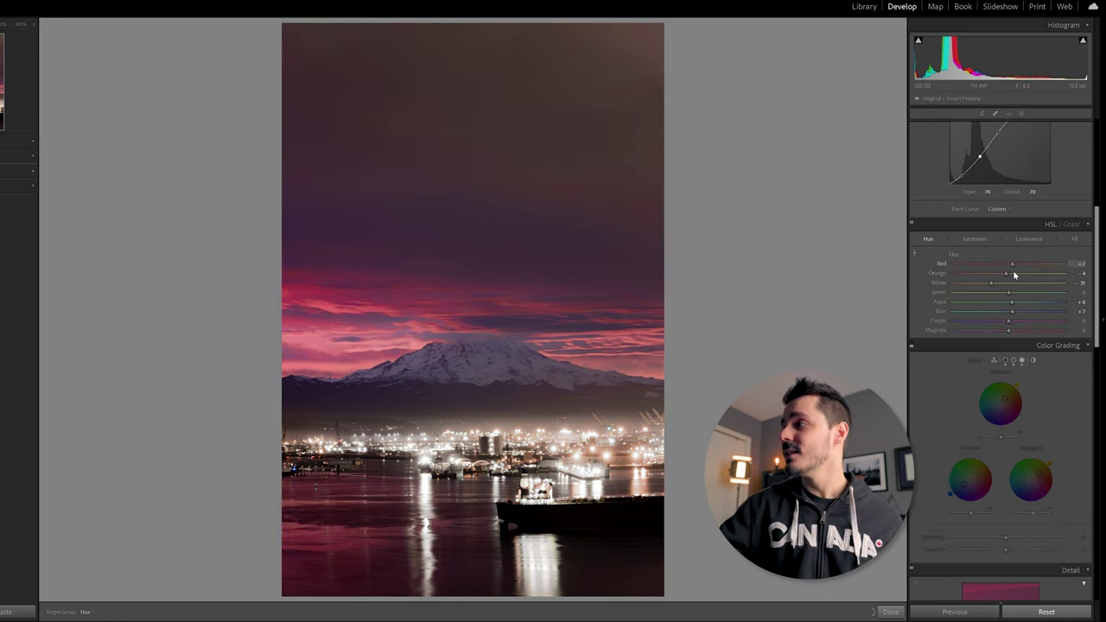
{"action": "mouse_move", "coordinate": [1002, 332]}
{"action": "left_mouse_down"}
{"action": "mouse_move", "coordinate": [1068, 335]}
{"action": "mouse_move", "coordinate": [1014, 316]}
{"action": "left_mouse_up"}
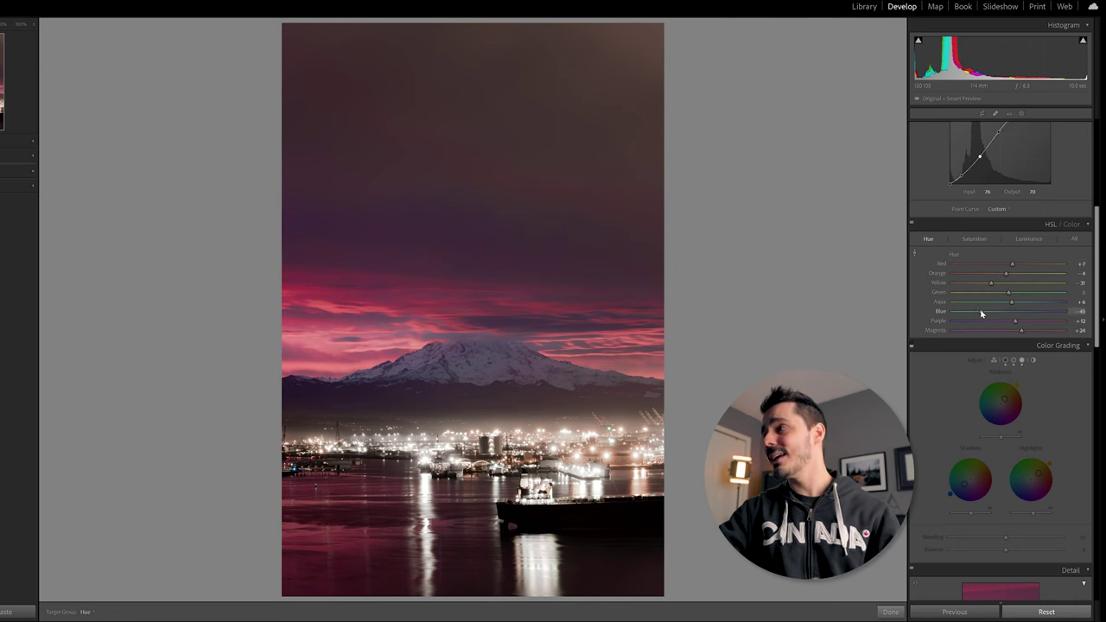
{"action": "left_click", "coordinate": [988, 302]}
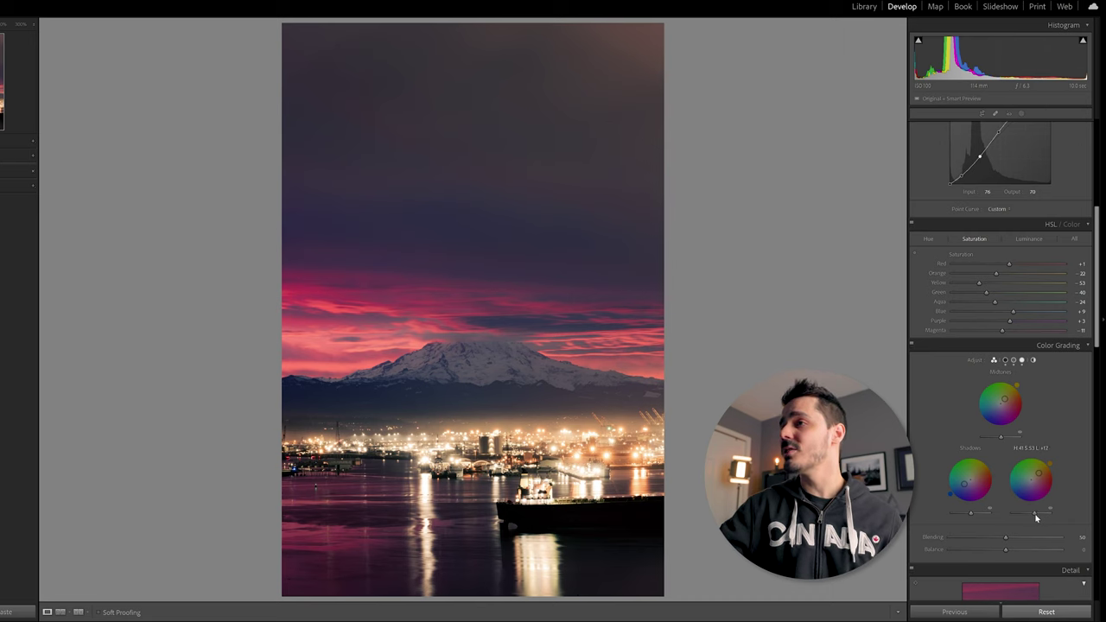
{"action": "left_click", "coordinate": [913, 346]}
{"action": "left_click", "coordinate": [912, 346]}
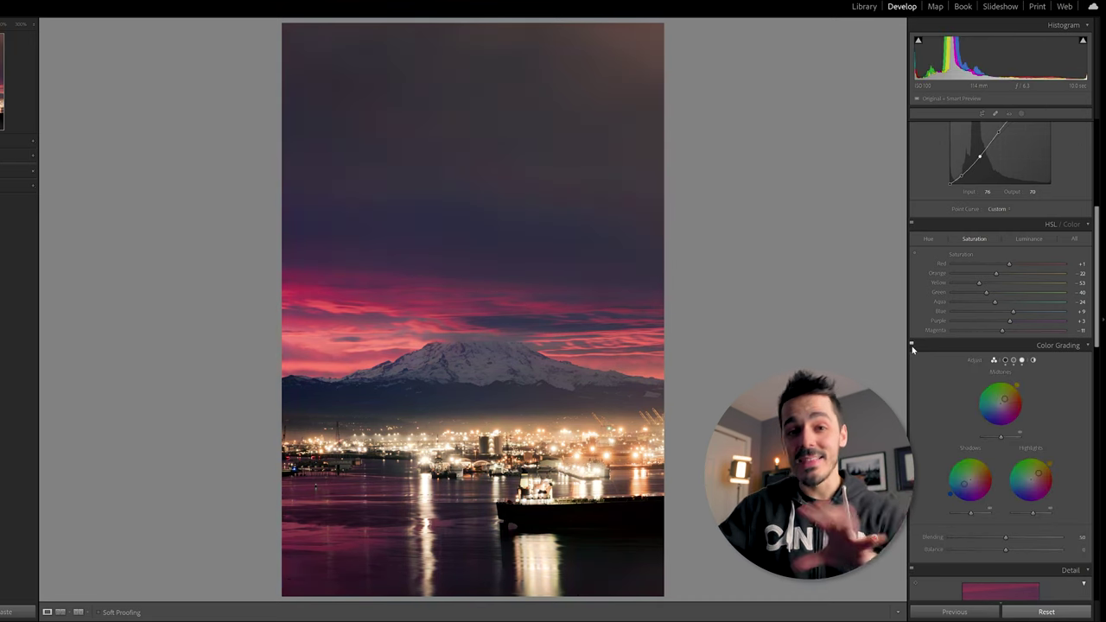